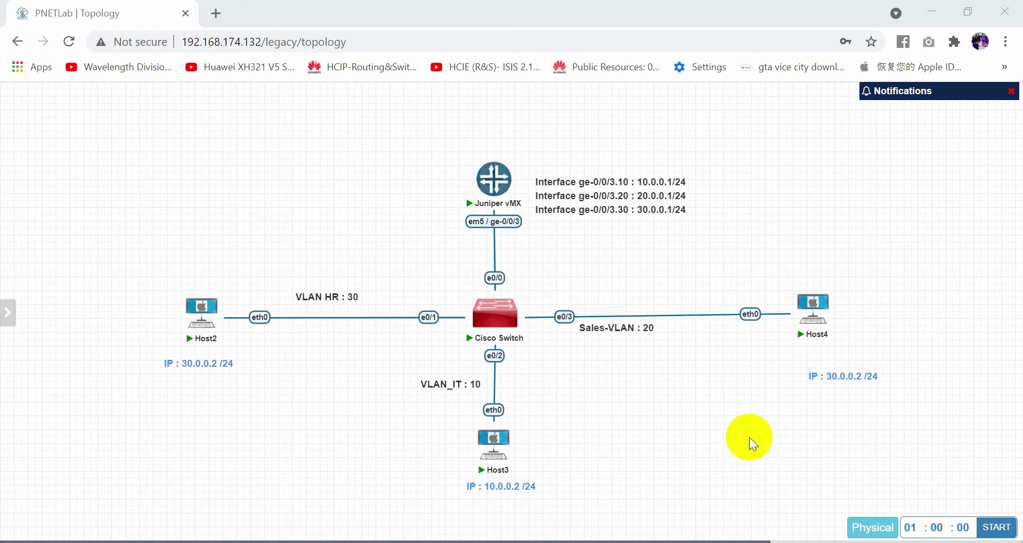
Open the Cisco Switch console from the topology and place its window beside the switch diagram
left_click(511, 315)
left_click(566, 150)
left_click_drag(360, 53, 970, 199)
key("Return")
key("Return")
key("Return")
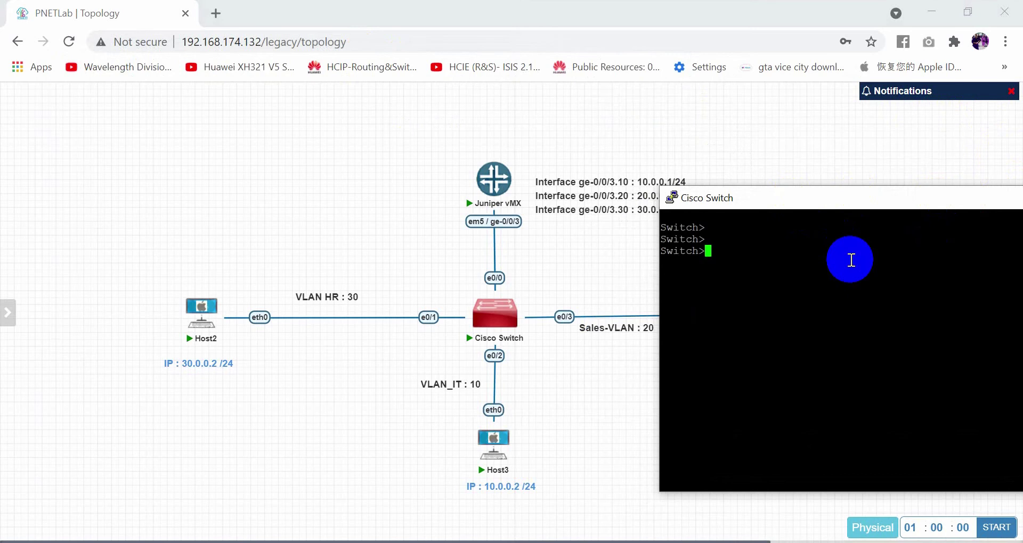
key("Return")
key("Return")
key("Return")
Enter privileged and global configuration mode on the switch and set its hostname to Cisco_switch
type("ena")
key("Return")
type("conf t")
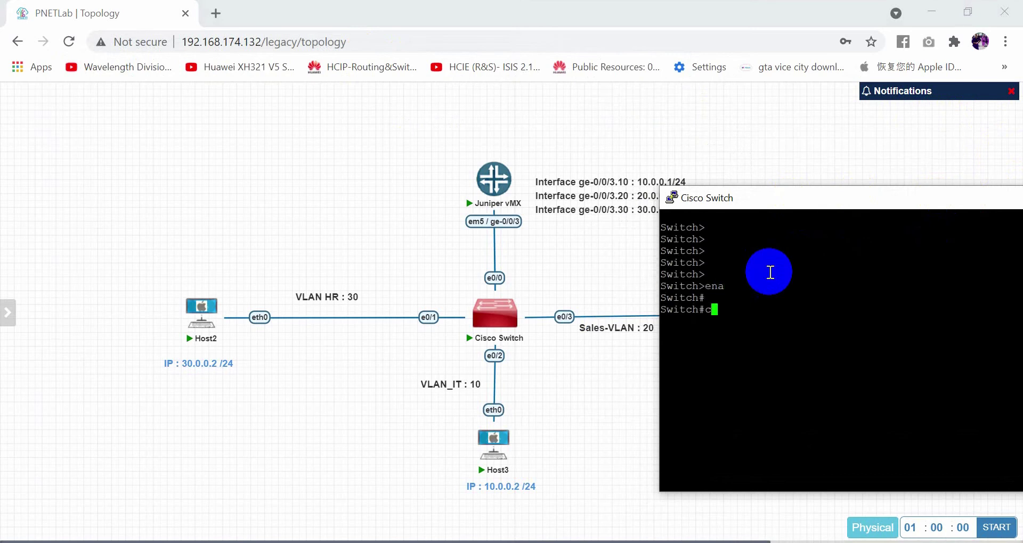
key("Return")
type("hos")
key("Tab")
type("Cisco")
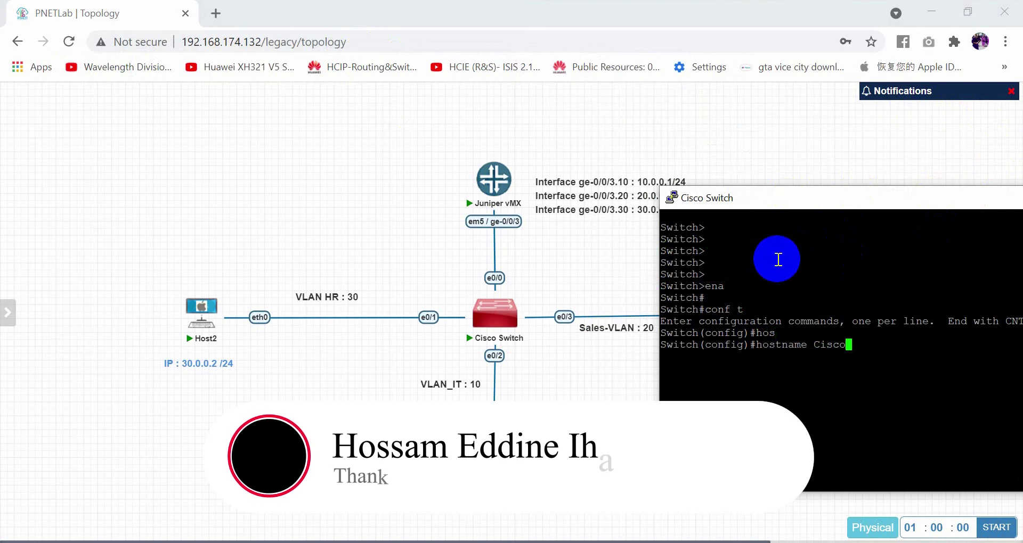
type("_swithc")
key("BackSpace")
key("BackSpace")
key("BackSpace")
type("ch")
key("Return")
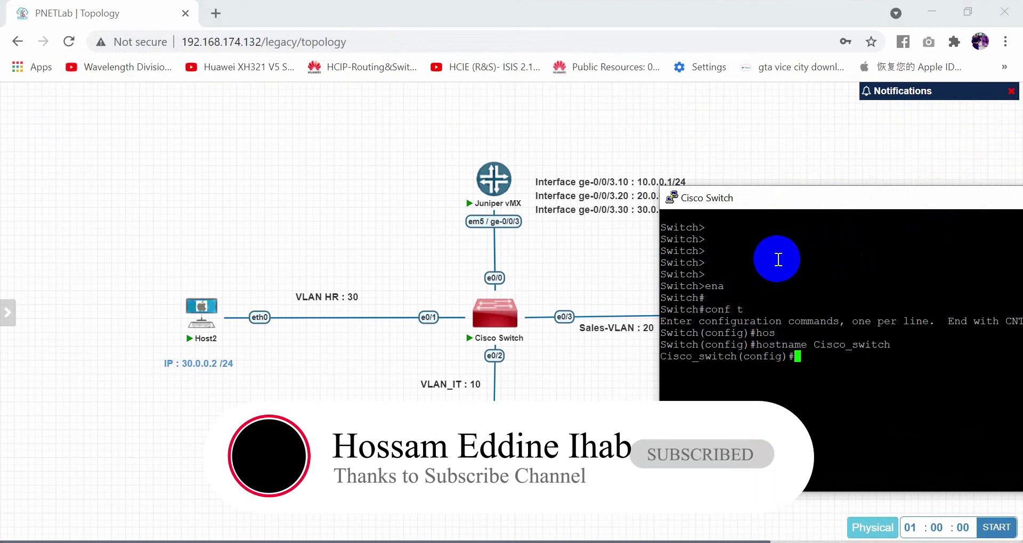
Create VLAN 10 on the switch and name it IT
type("vl")
key("Tab")
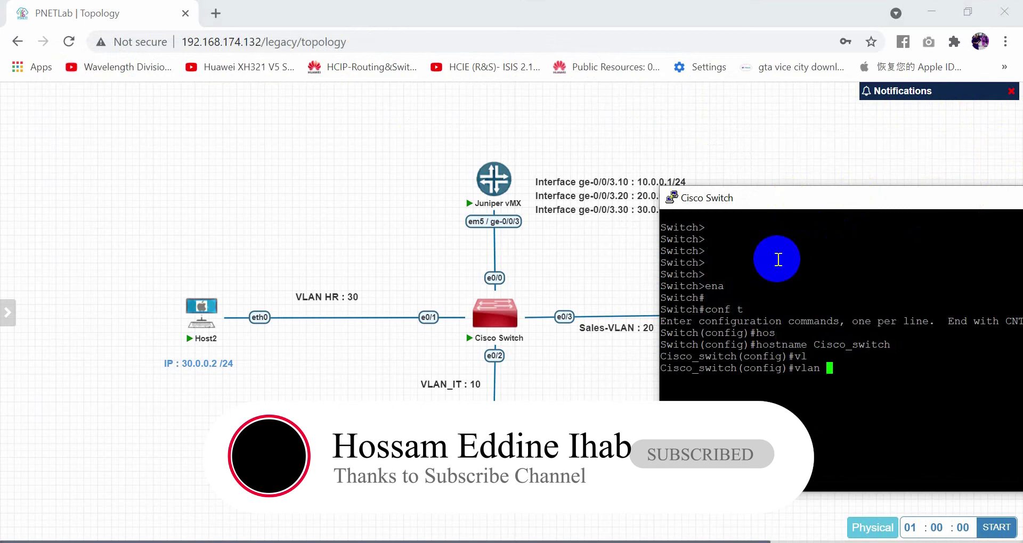
type("10")
key("Return")
type("mam")
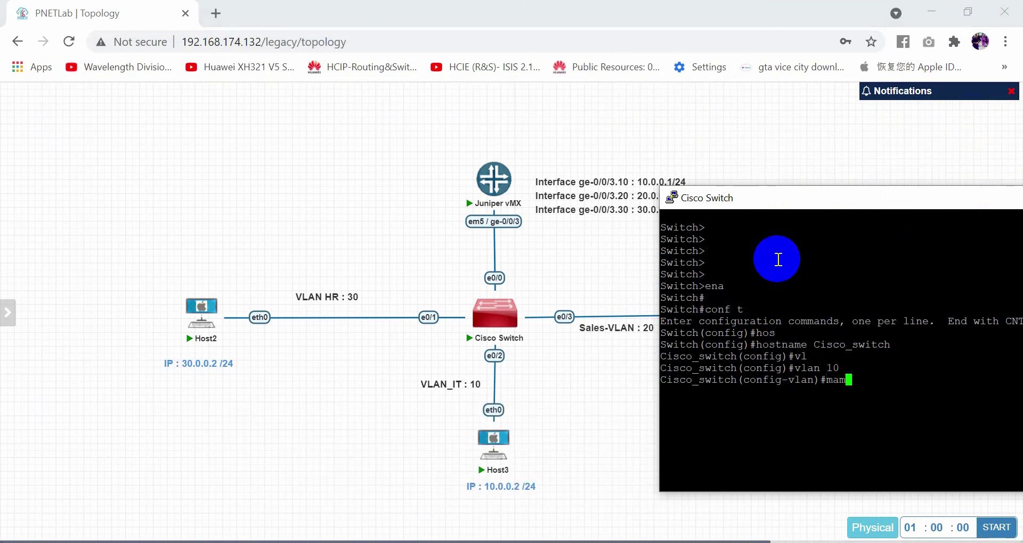
key("Return")
type("ane")
key("Return")
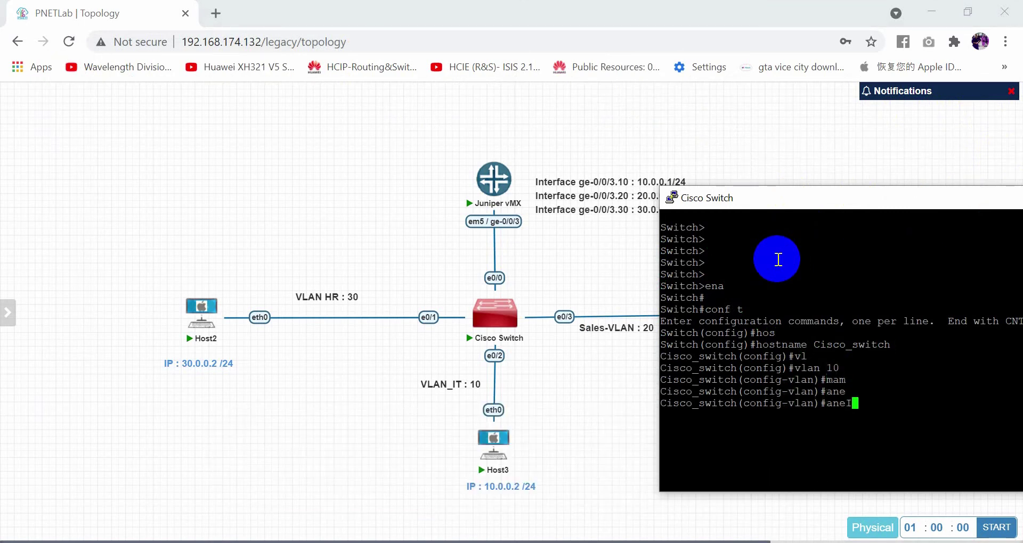
type("name II")
type("T")
key("Return")
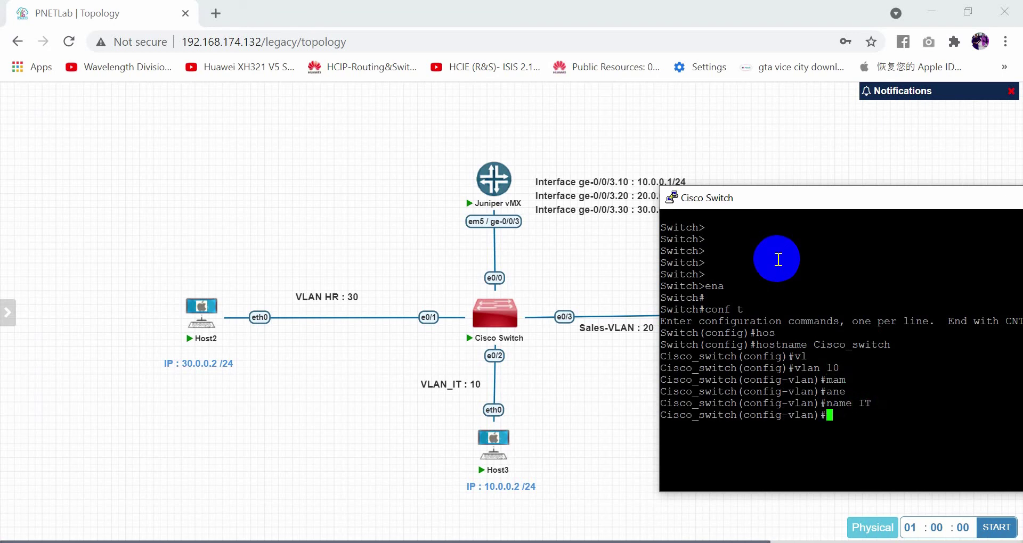
Create VLAN 20 on the switch and name it Sales
type("e")
key("BackSpace")
type("vlan 20")
key("Return")
type("name Slae")
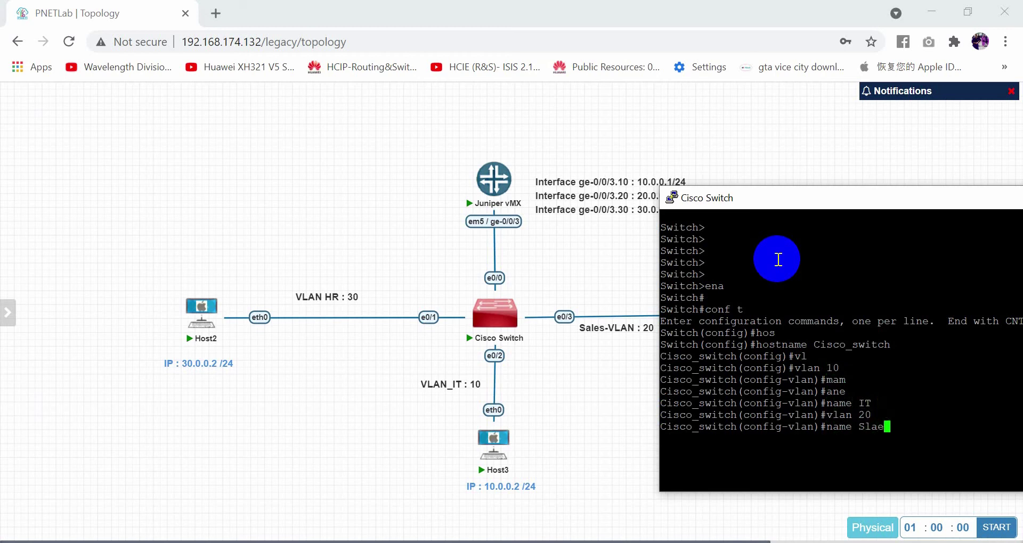
key("BackSpace")
key("BackSpace")
type("al")
key("Return")
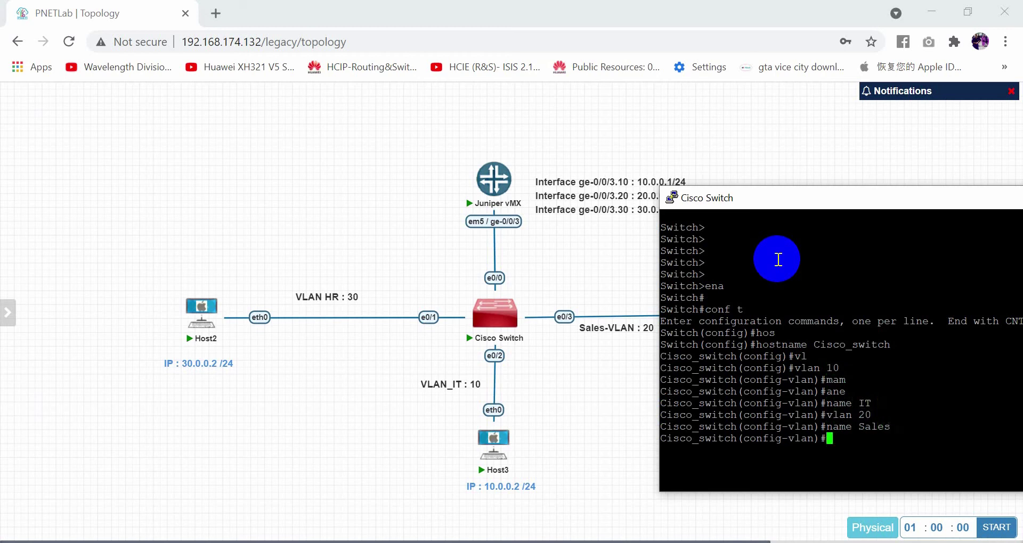
Create VLAN 30 named HR and return to global configuration mode
type("vlan 30")
key("Return")
type("name HR")
key("Return")
type("exit")
key("Return")
key("Return")
key("Return")
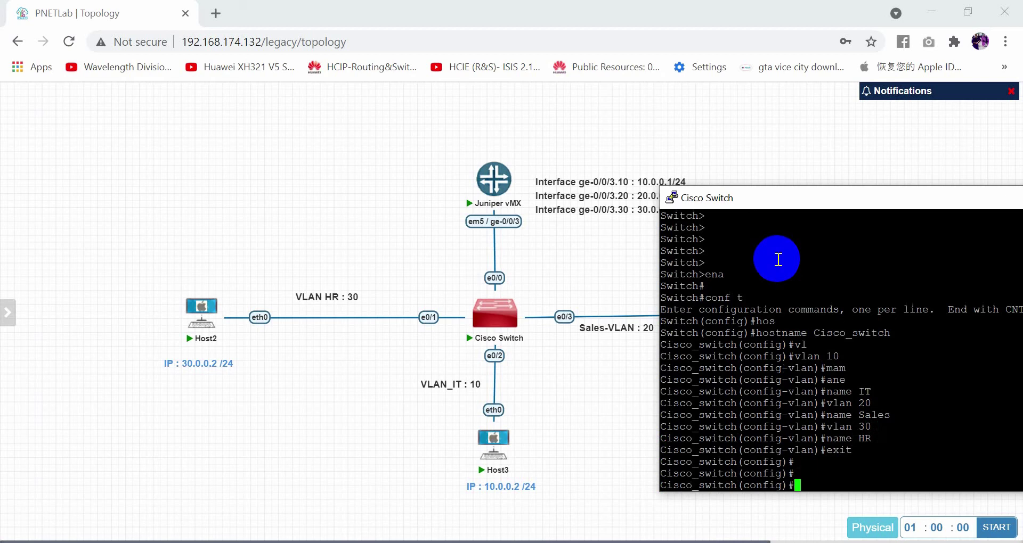
Maximize the switch console and display the brief VLAN table from configuration mode to check VLANs 10, 20 and 30
key("super+Up")
key("Return")
key("Return")
type("do")
key("BackSpace")
key("BackSpace")
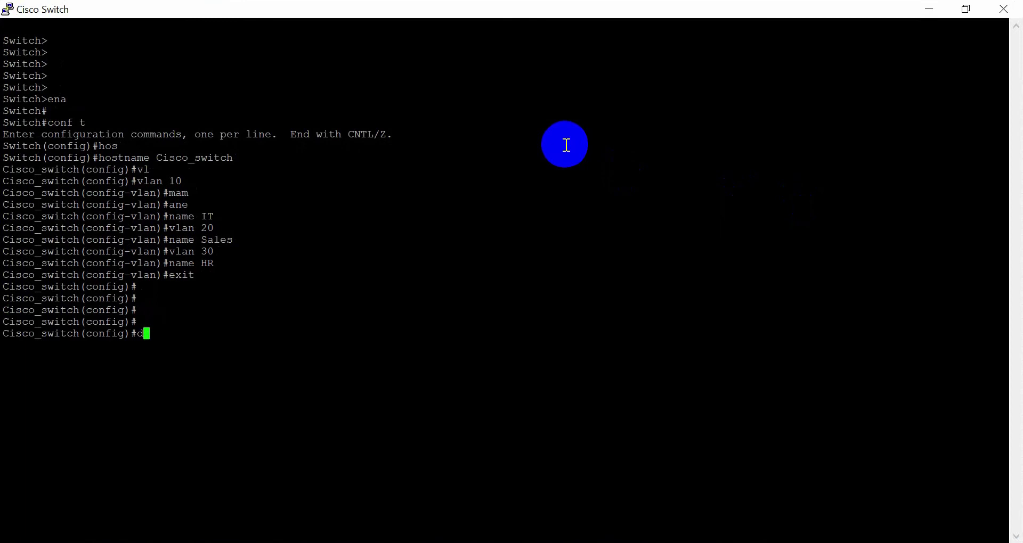
type("do v")
key("BackSpace")
type("show vlan br")
key("Return")
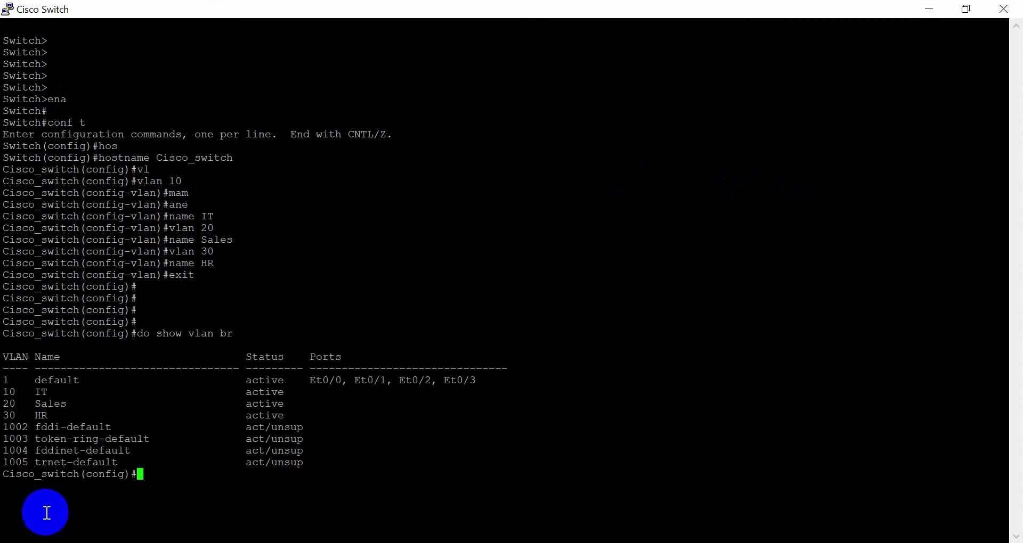
left_click_drag(17, 391, 338, 426)
left_click(358, 469)
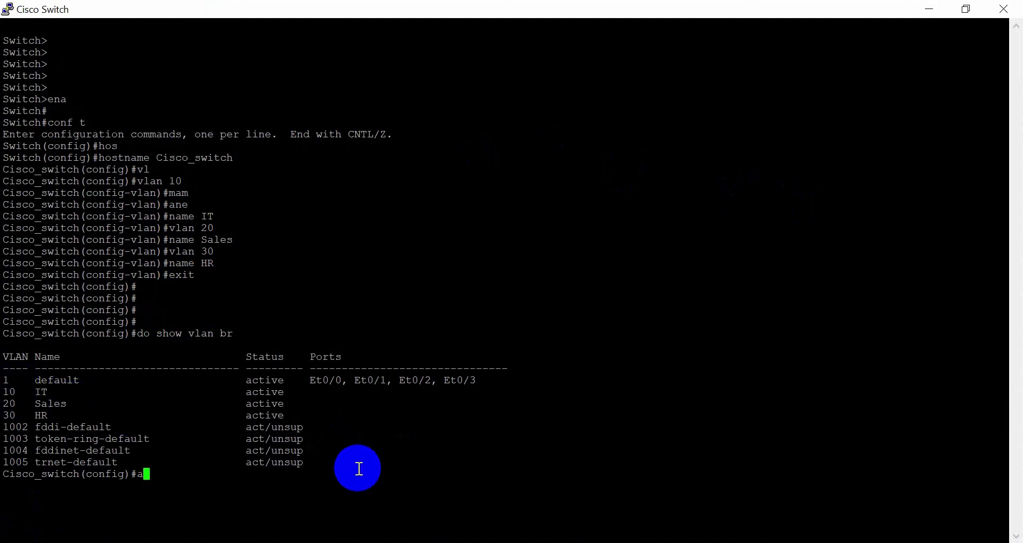
Check the topology for the port facing Host3 and set switch interface e0/2 to access mode
type("inter")
key("Tab")
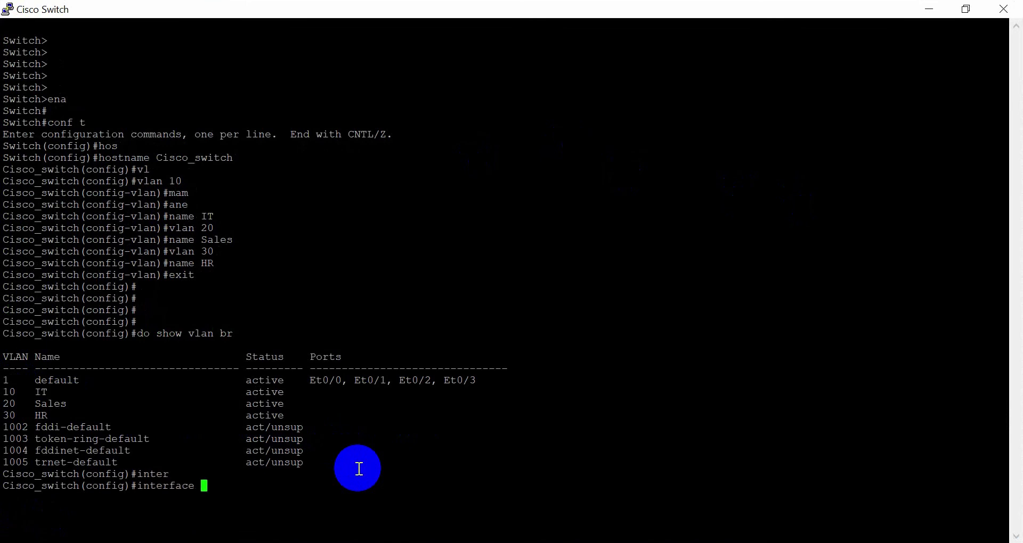
key("alt+Tab")
mouse_move(211, 296)
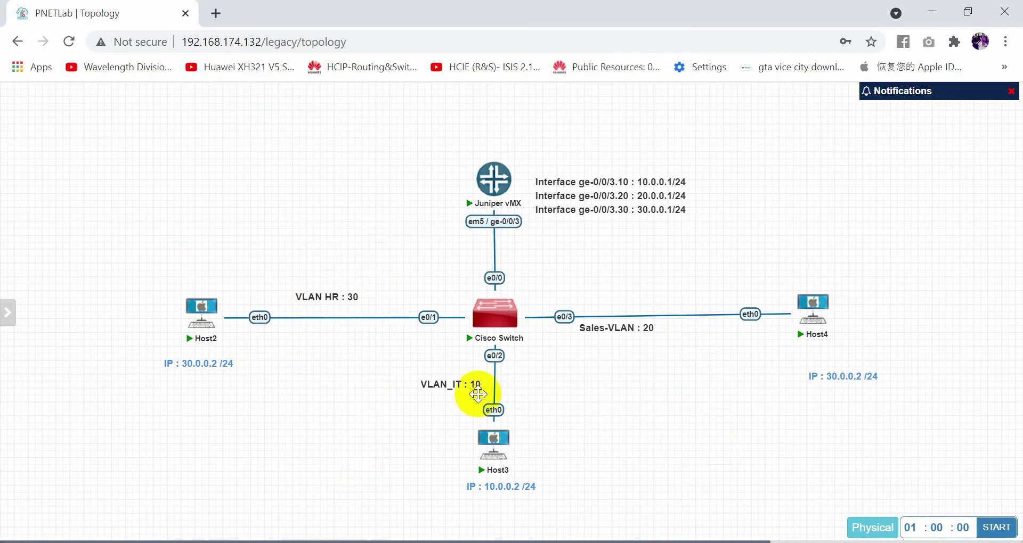
left_click(495, 336)
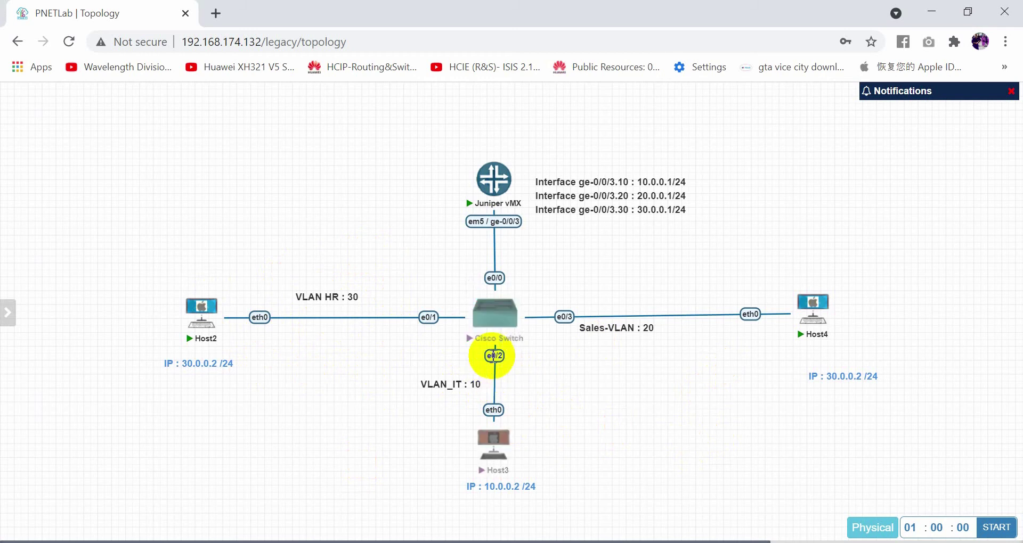
type("e0/2")
key("Return")
type("switch(config-if)#s")
key("Tab")
type("mode ac")
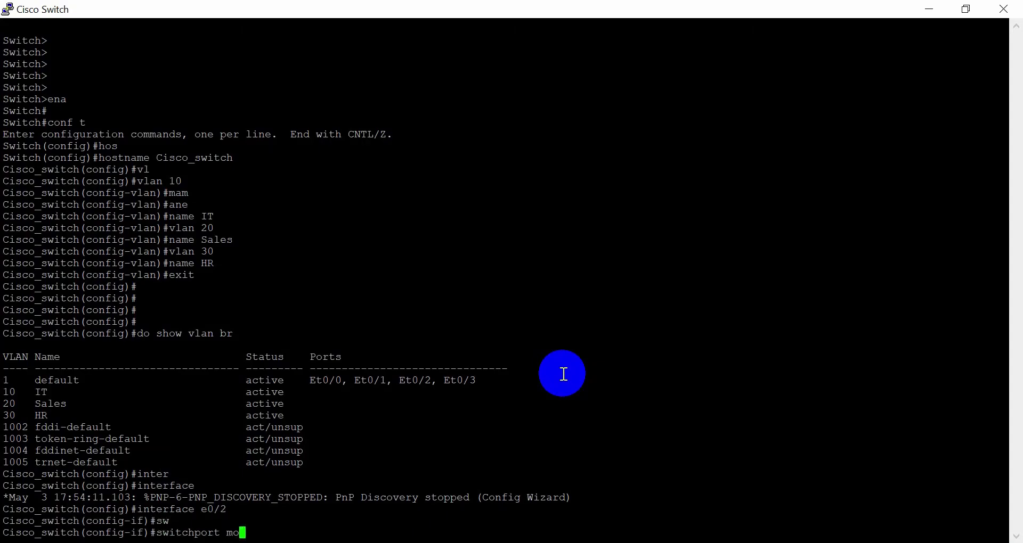
key("Tab")
key("Return")
Assign interface e0/2 to access VLAN 10
type("sw")
key("Tab")
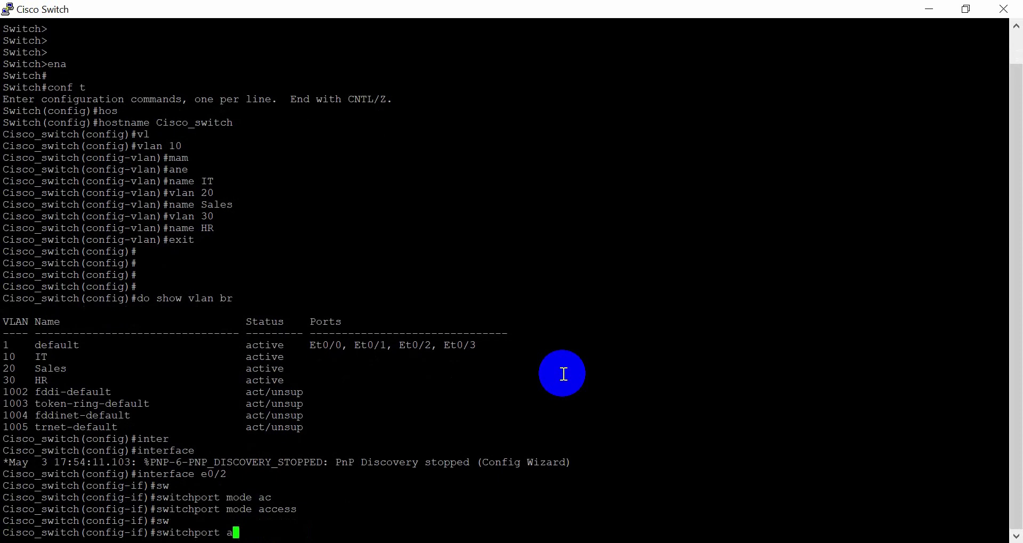
type("access v")
key("Tab")
type("vl")
key("Tab")
type("10")
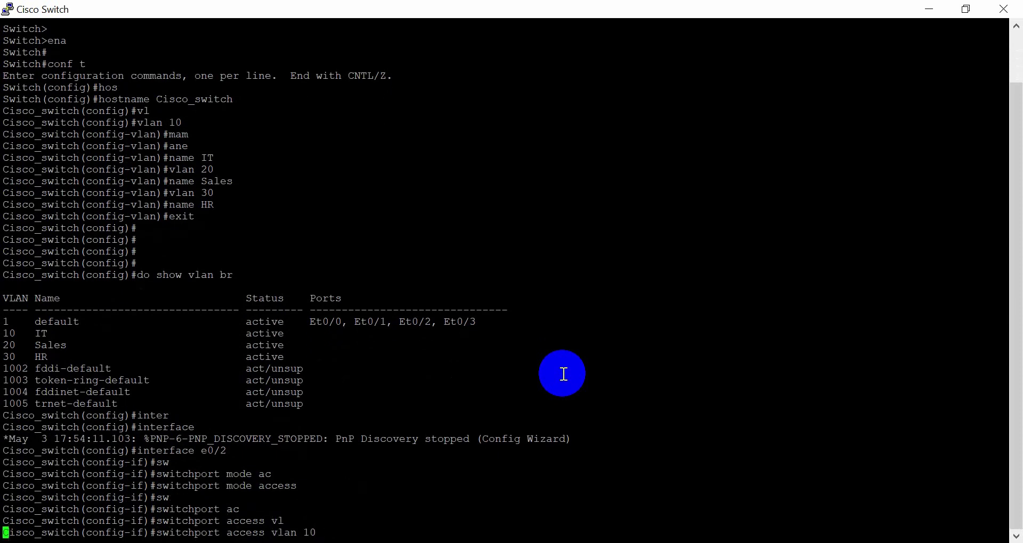
key("Return")
Check the topology for the port facing Host4 and set switch interface e0/3 to access mode
type("int e0/3")
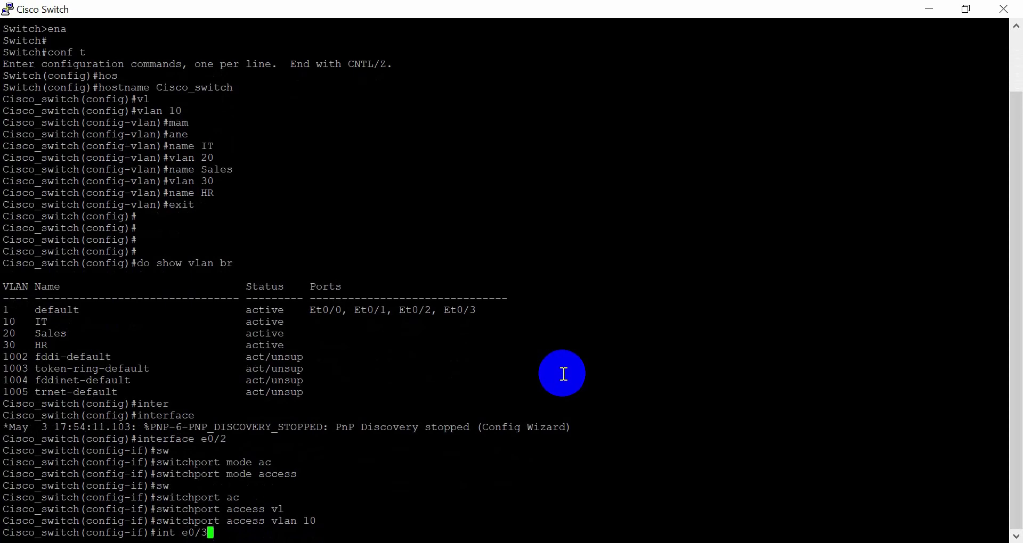
key("alt+Tab")
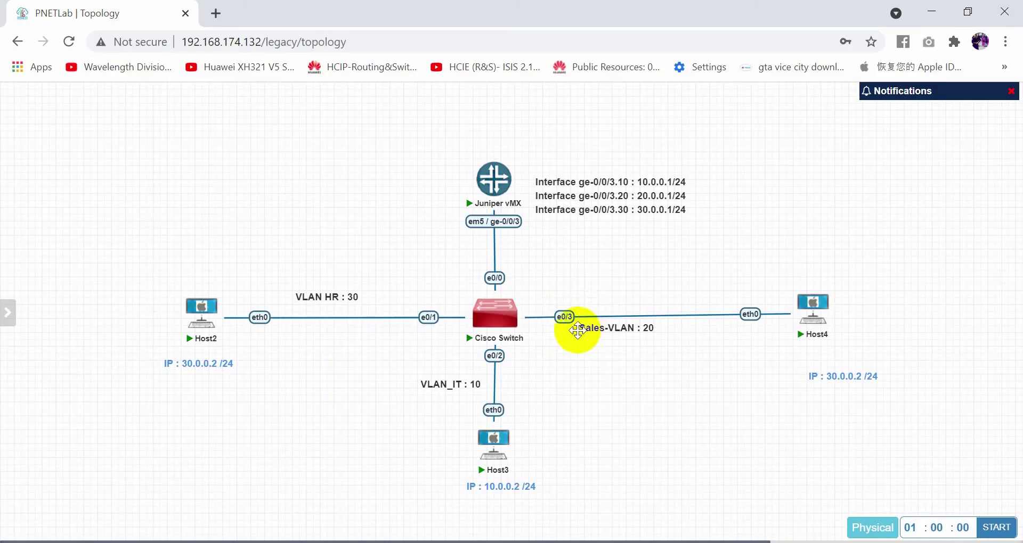
key("alt+Tab")
type("e0/3")
key("Return")
type("sw")
key("Tab")
type("mode acc")
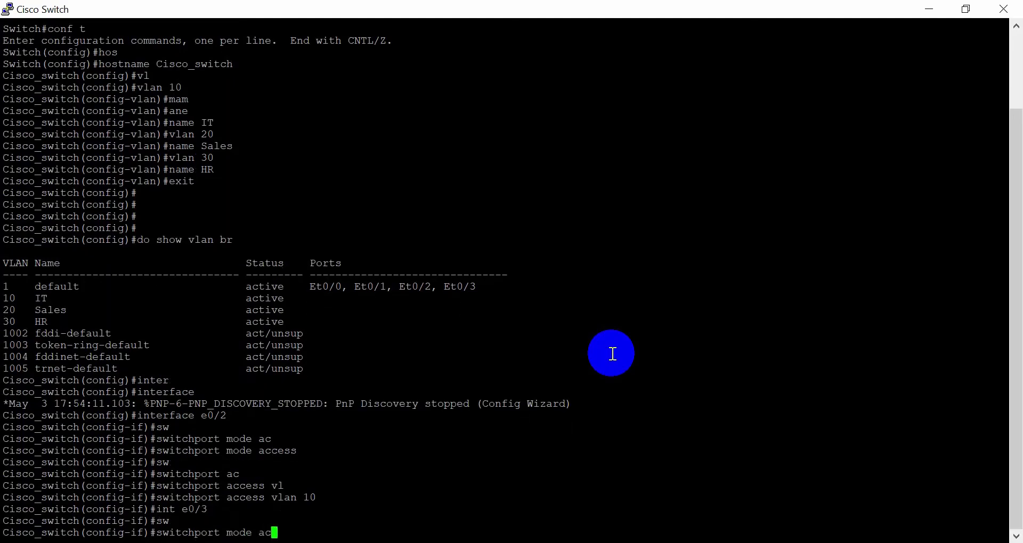
key("Tab")
key("Return")
Assign interface e0/3 to access VLAN 20 after checking the Sales VLAN number in the topology
type("sw")
key("Tab")
type("ac")
key("Tab")
type("vl")
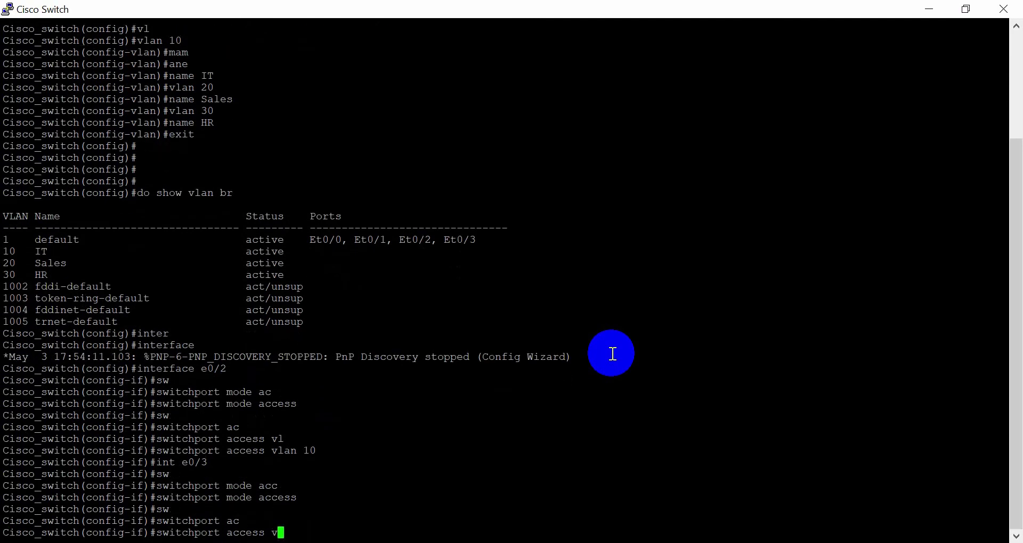
key("Tab")
key("alt+Tab")
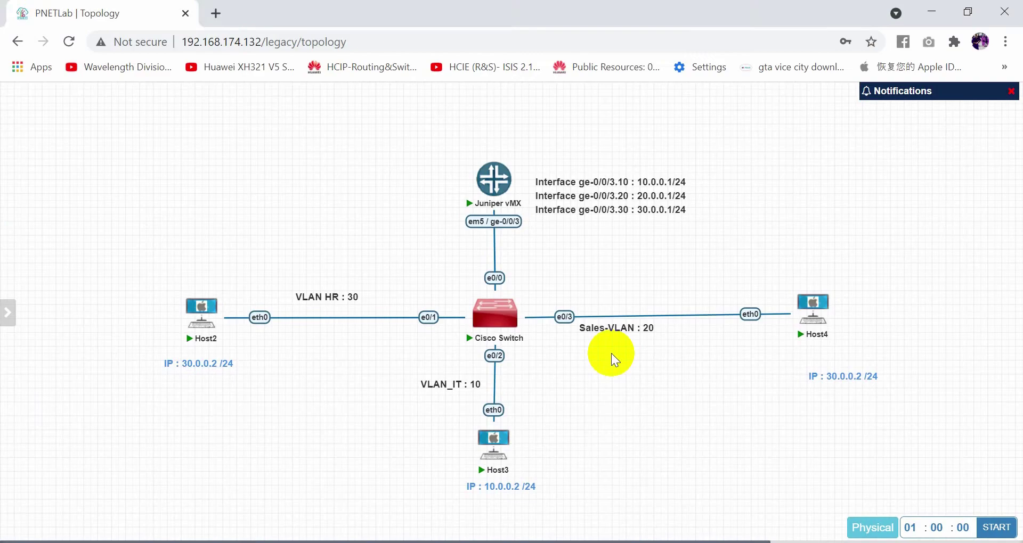
key("alt+Tab")
key("Return")
Check the topology for the port facing Host2 and set switch interface e0/1 to access mode
type("inte")
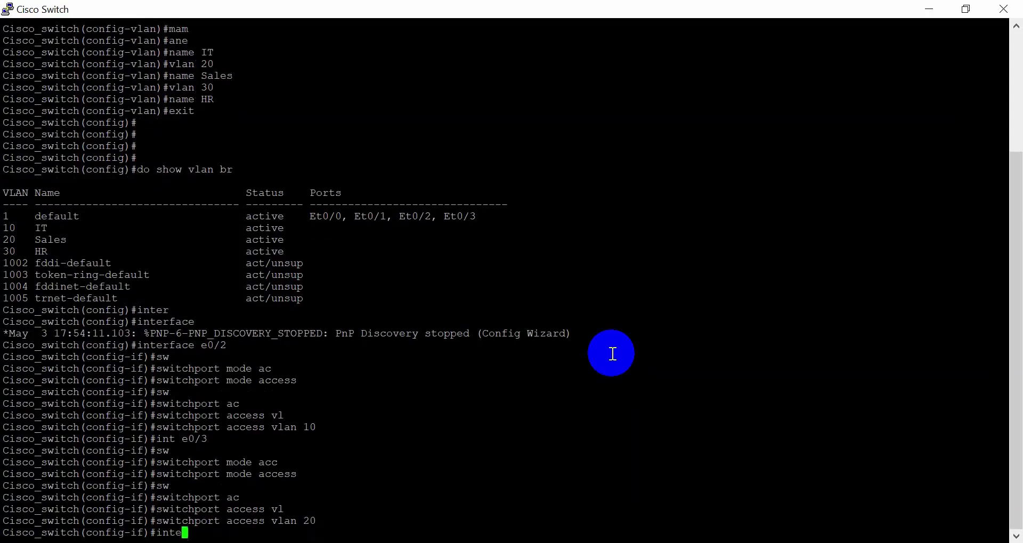
key("alt+Tab")
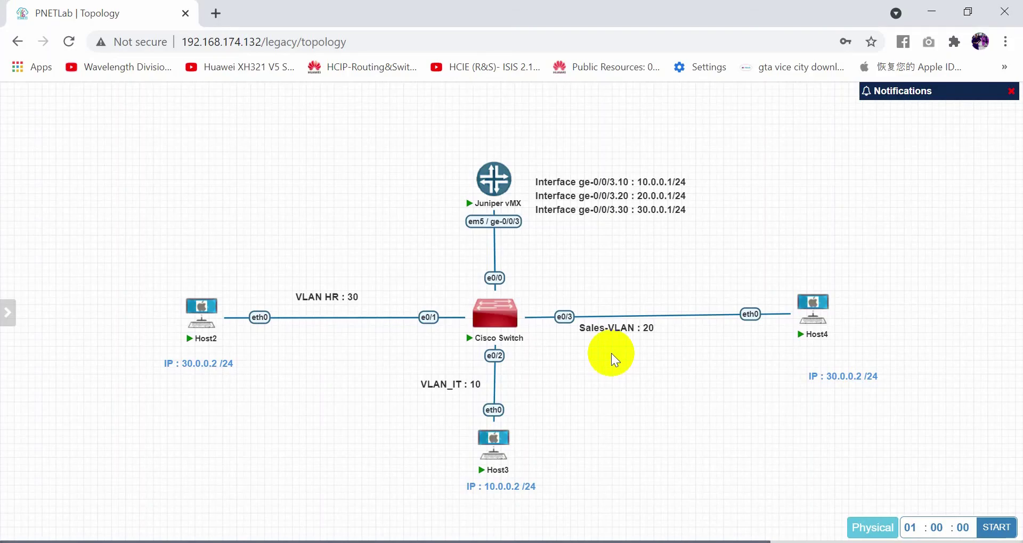
key("alt+Tab")
type("e")
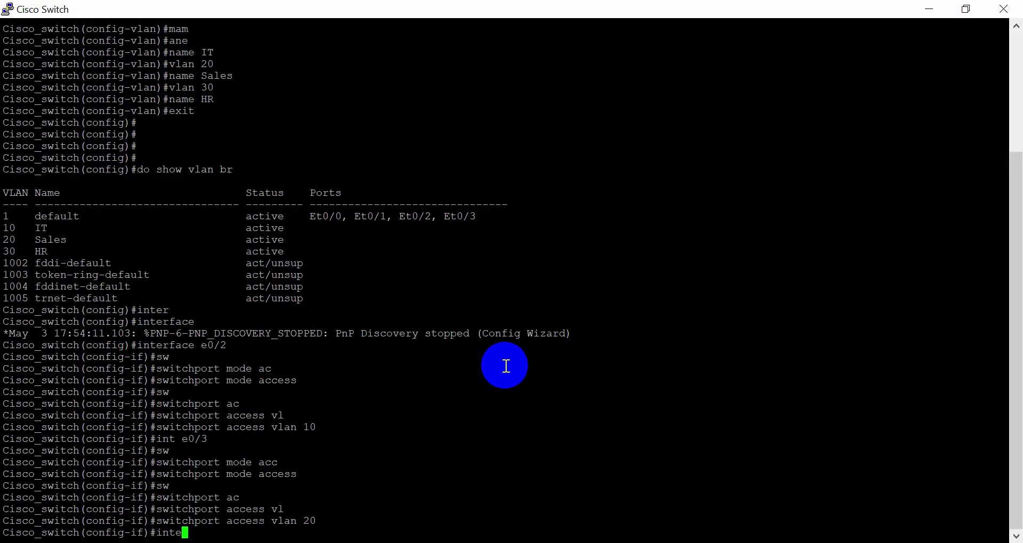
type(" e0/1")
key("Return")
type("switch(config-if)#sw")
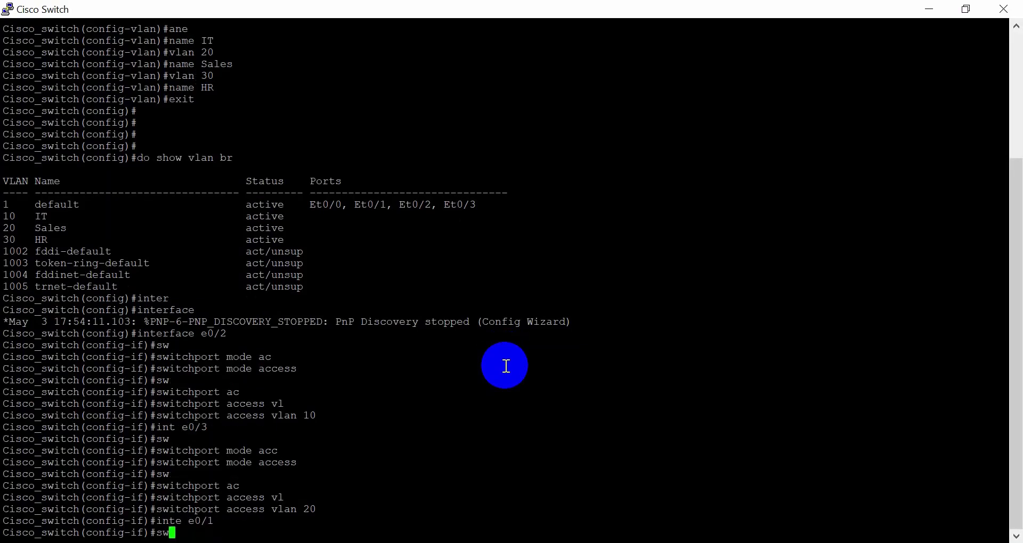
key("Tab")
type("mode ac")
key("Tab")
key("Return")
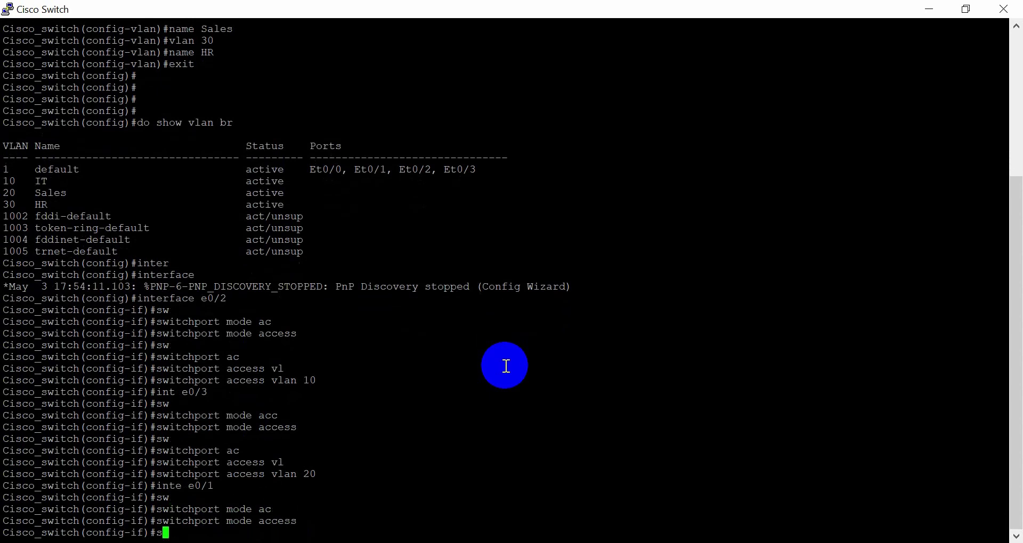
Assign interface e0/1 to access VLAN 30 and return to global configuration mode
type("sw")
key("Tab")
type("ac")
key("Tab")
type("vl")
key("Tab")
type("n")
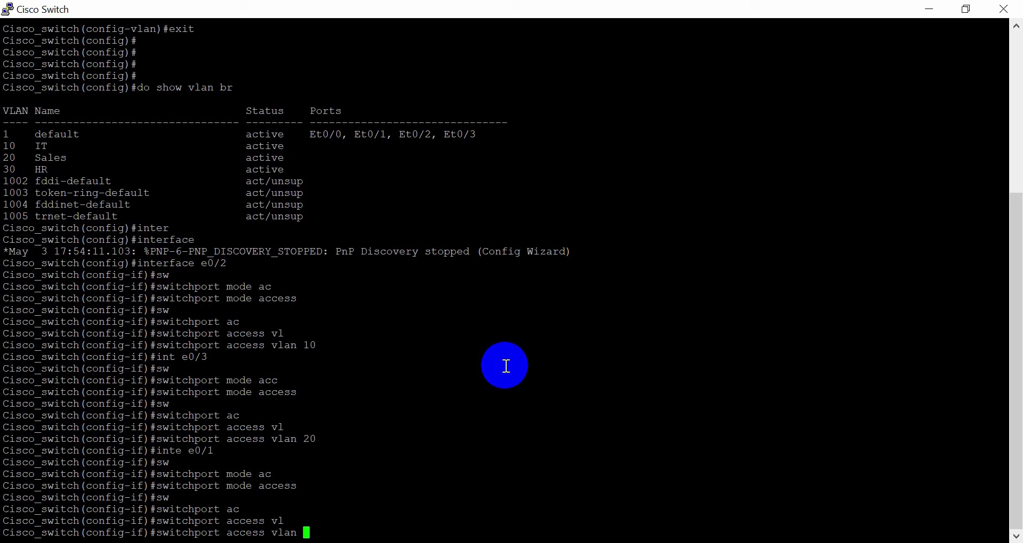
key("BackSpace")
type("30")
key("Return")
type("exit")
key("Return")
key("Return")
key("Return")
key("Return")
key("Return")
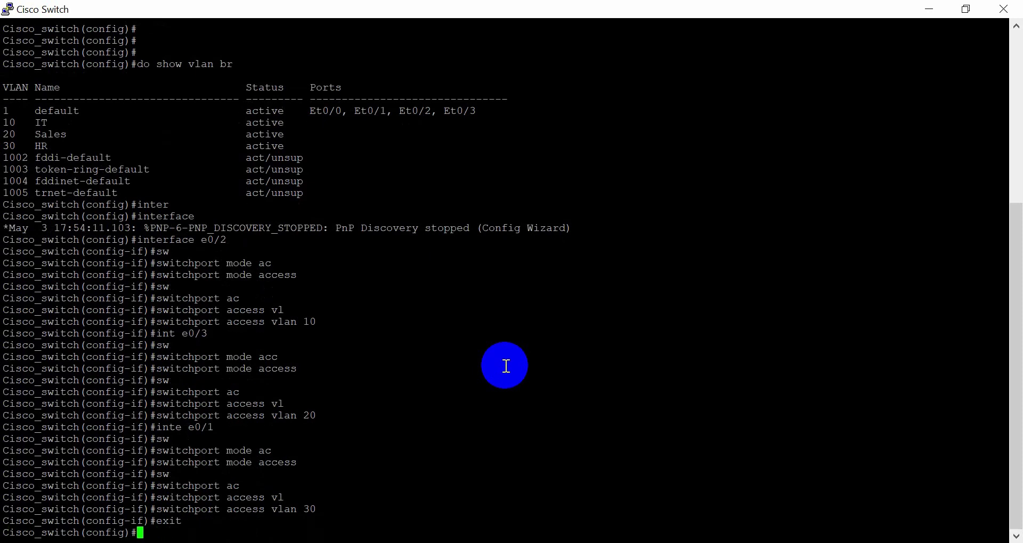
key("Return")
End configuration mode, review the port assignments of VLANs 10, 20 and 30 in the brief VLAN table, and return to the PNETLab topology
type("end")
key("Return")
key("Return")
key("Return")
type("show vlan b")
key("Tab")
type("br")
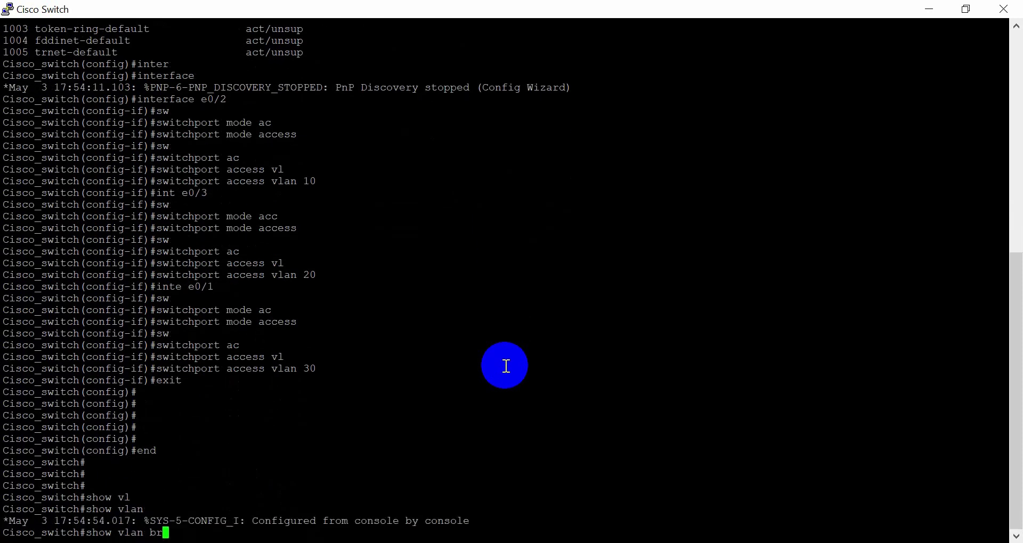
key("Tab")
key("Return")
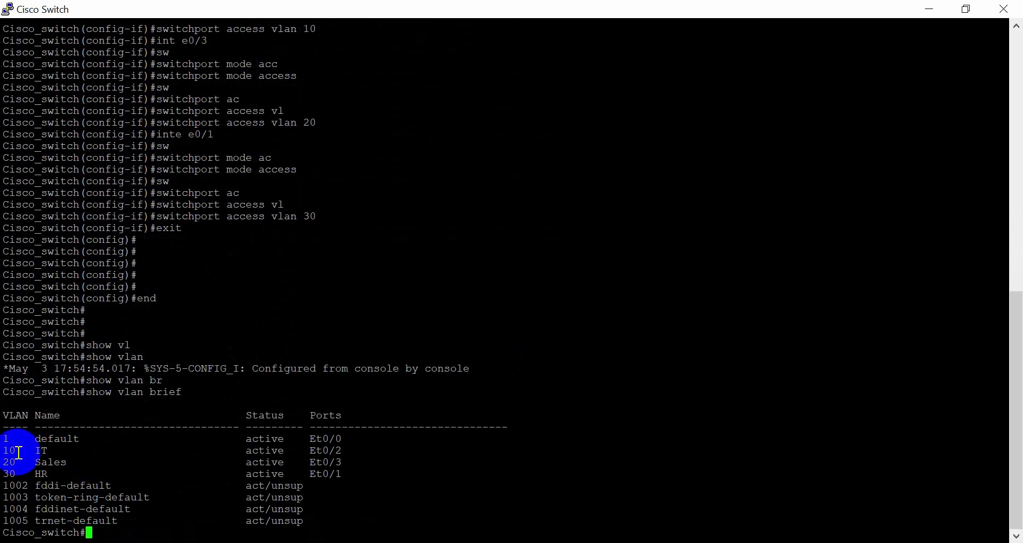
left_click_drag(10, 453, 423, 473)
key("alt+Tab")
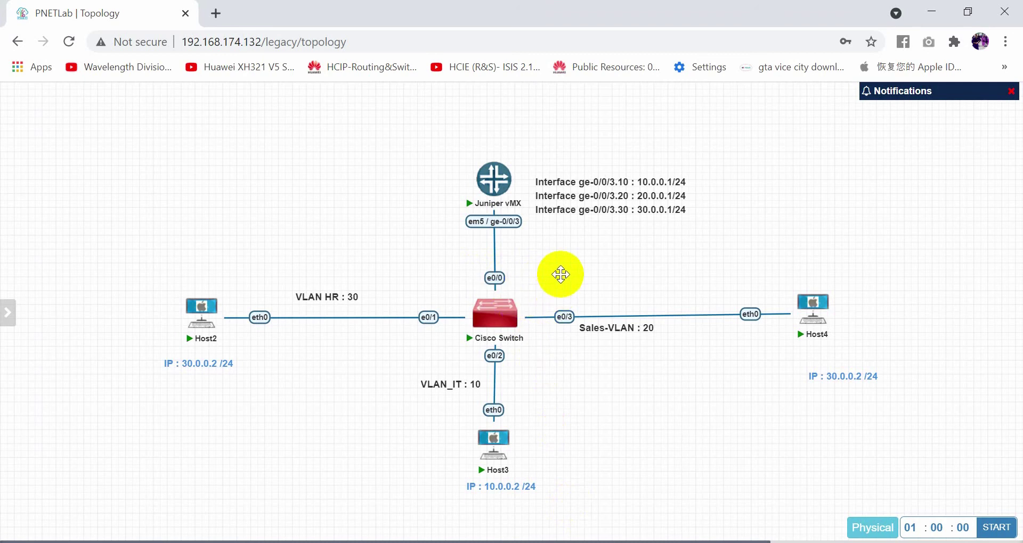
Return to the Cisco switch console and enter configuration mode for interface e0/0
key("alt+Tab")
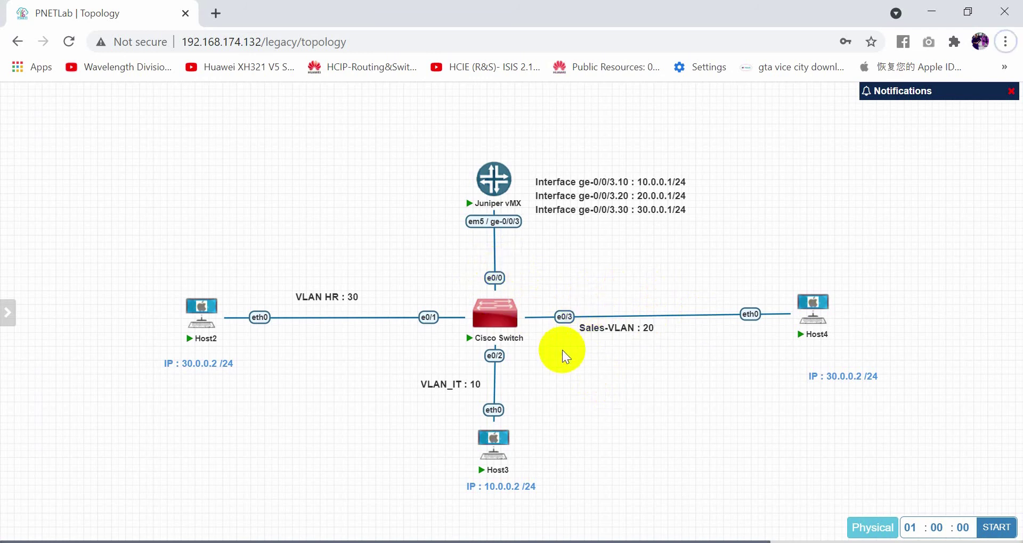
key("alt+Tab")
type("con")
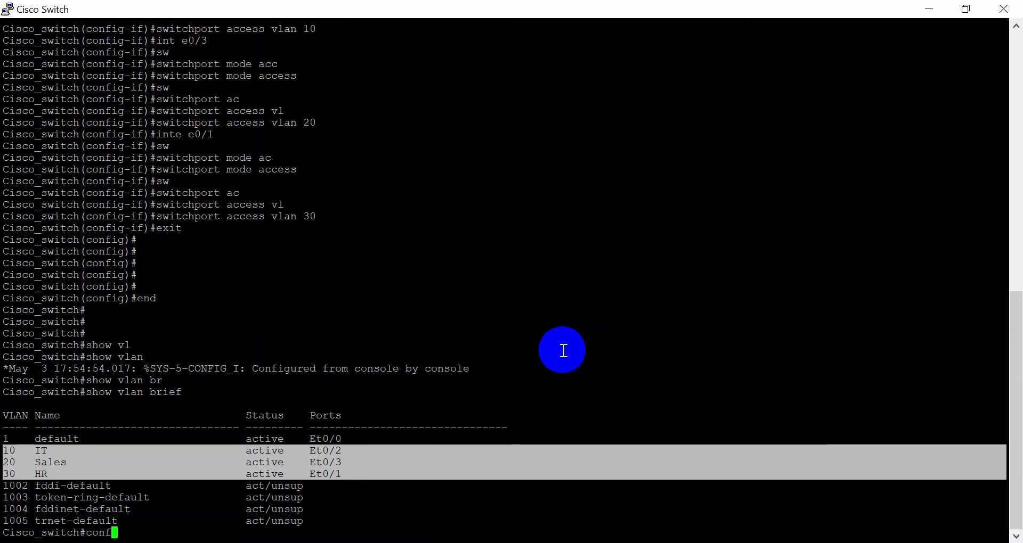
type("f t")
key("Return")
type("int e0/0")
key("Return")
Try to set switch interface e0/0 to trunk mode
type("sw")
key("Tab")
type("mode tr")
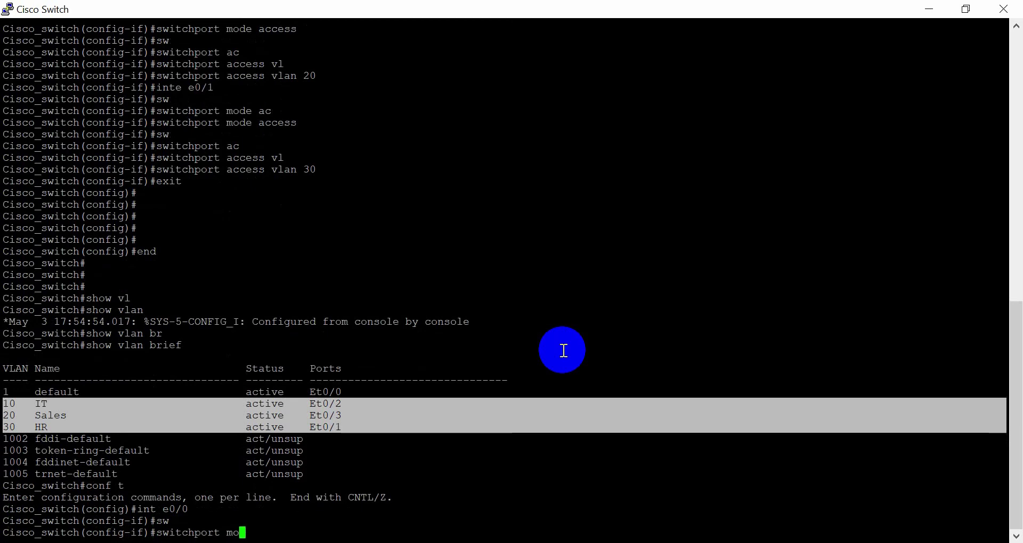
key("Tab")
key("Return")
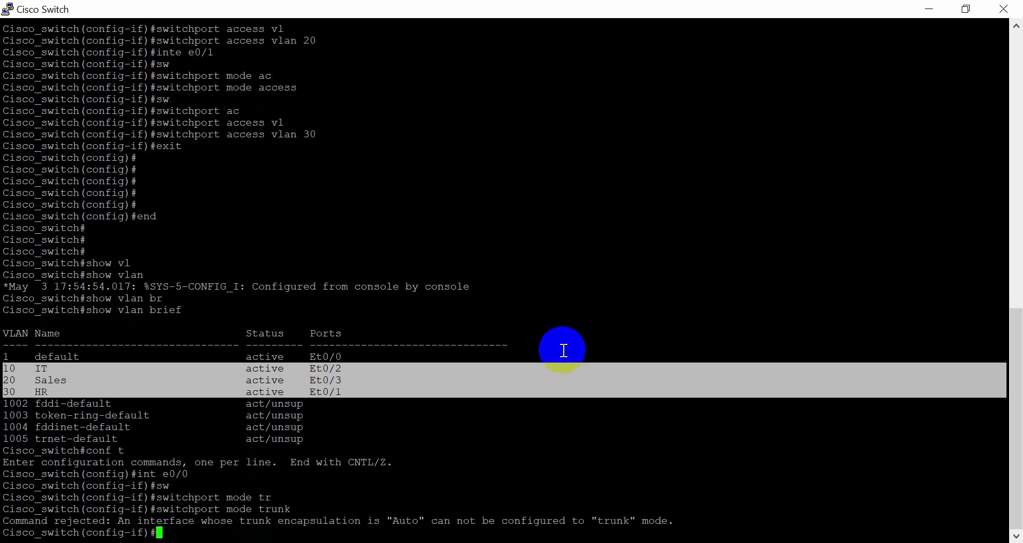
key("Return")
key("Return")
Set the trunk encapsulation of interface e0/0 to dot1q
key("Up")
key("BackSpace")
key("BackSpace")
key("BackSpace")
key("BackSpace")
key("BackSpace")
key("BackSpace")
key("BackSpace")
key("BackSpace")
key("BackSpace")
key("BackSpace")
key("BackSpace")
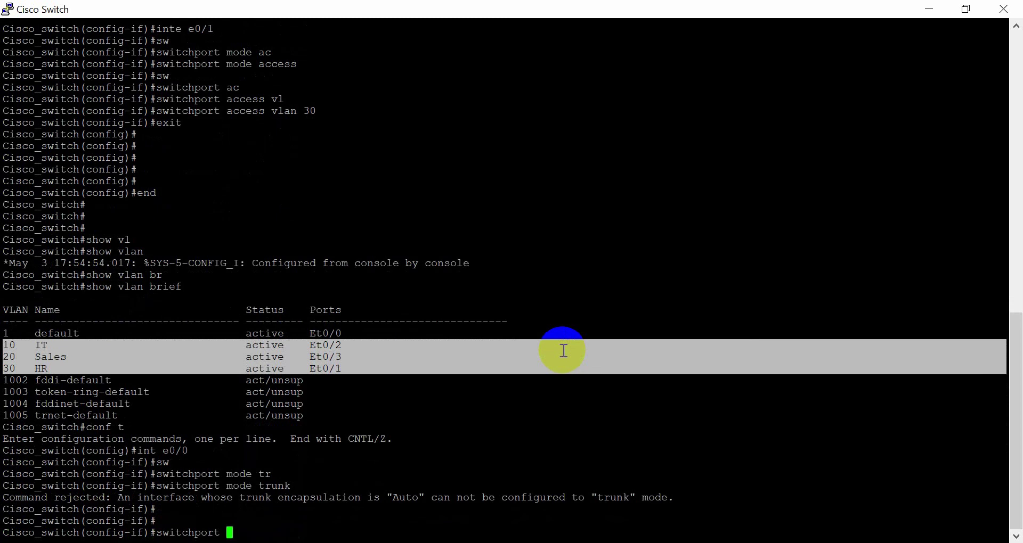
type("en")
key("Tab")
key("BackSpace")
key("BackSpace")
type("trunk")
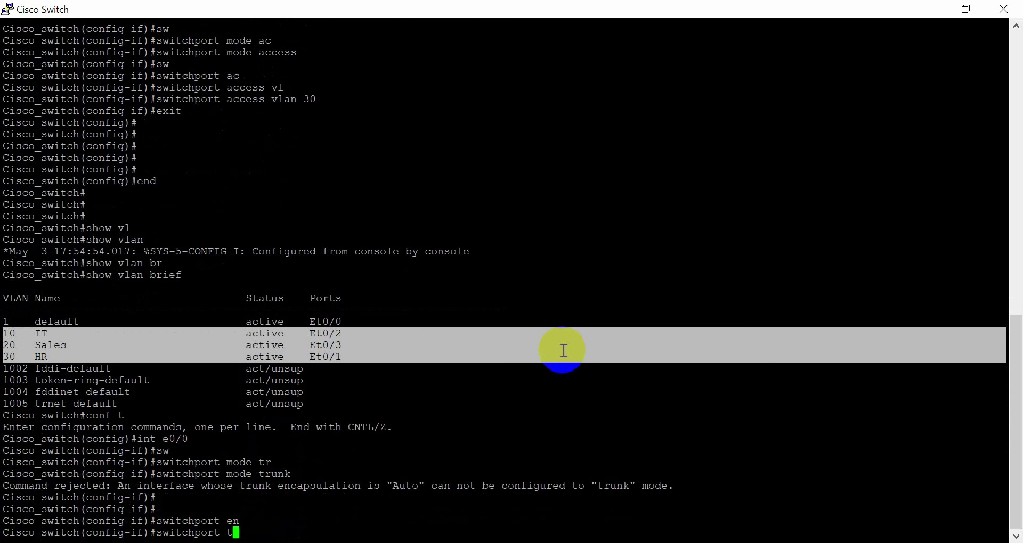
key("Tab")
type("en")
key("Tab")
type("do")
key("Tab")
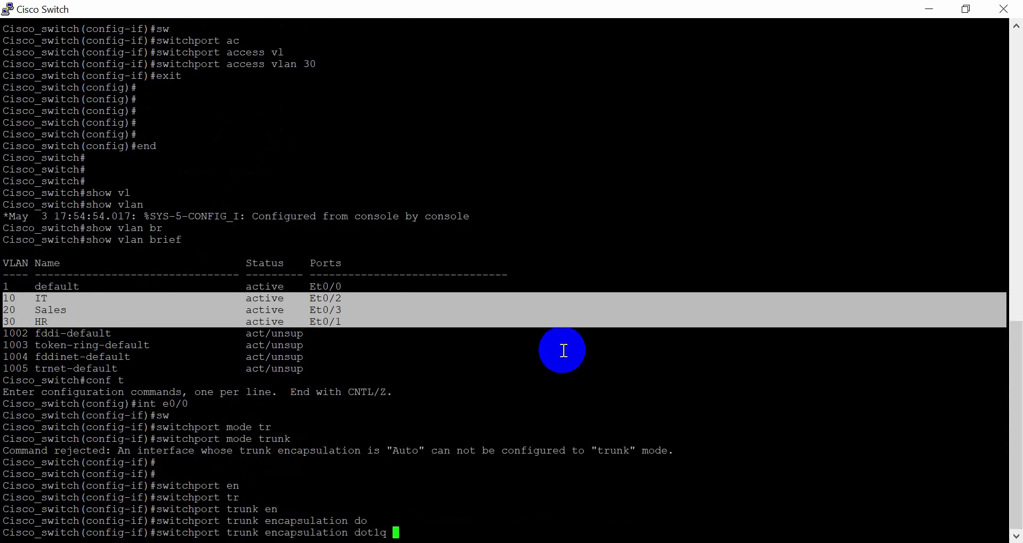
key("Return")
Set switch interface e0/0 to trunk mode with the dot1q encapsulation in place
type("ss")
key("Tab")
key("BackSpace")
type("w")
key("Tab")
type("mode tr")
key("Tab")
key("Return")
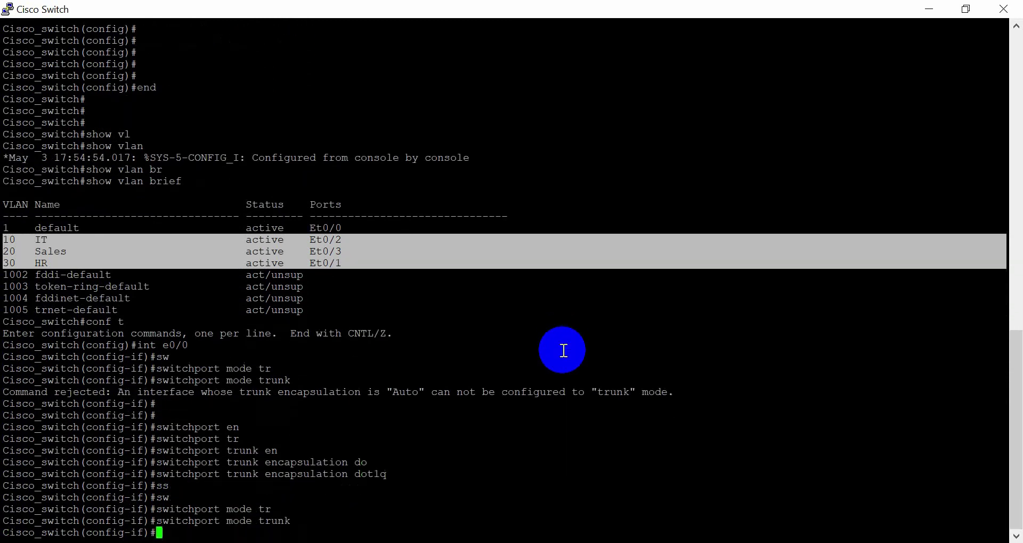
key("Return")
End configuration mode and display the switch's trunk interfaces, examining the mode, encapsulation and status of port Et0/0
type("end")
key("Return")
key("Return")
key("Return")
key("Return")
key("Return")
key("Return")
type("show inter")
key("Tab")
type("tr")
key("Tab")
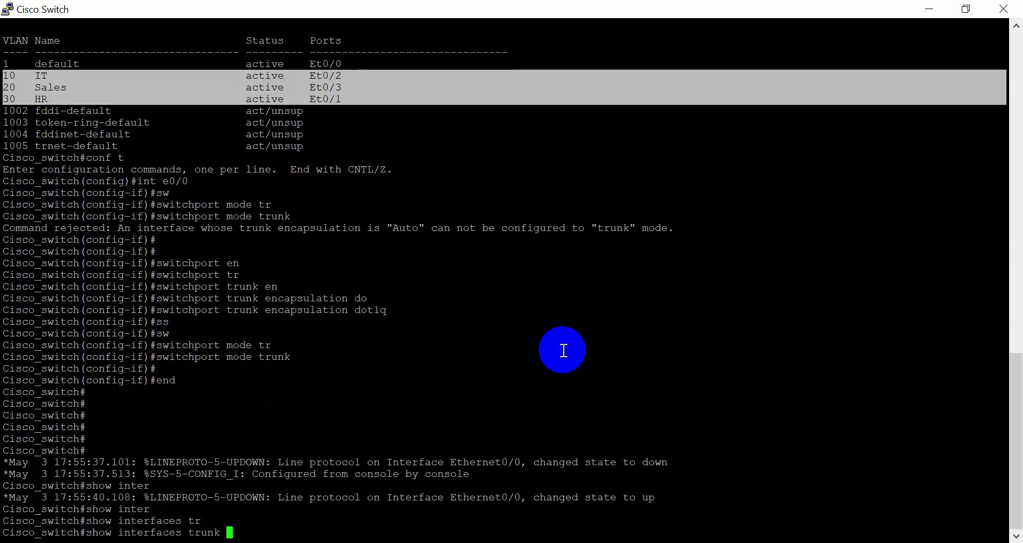
key("Return")
left_click_drag(3, 403, 464, 431)
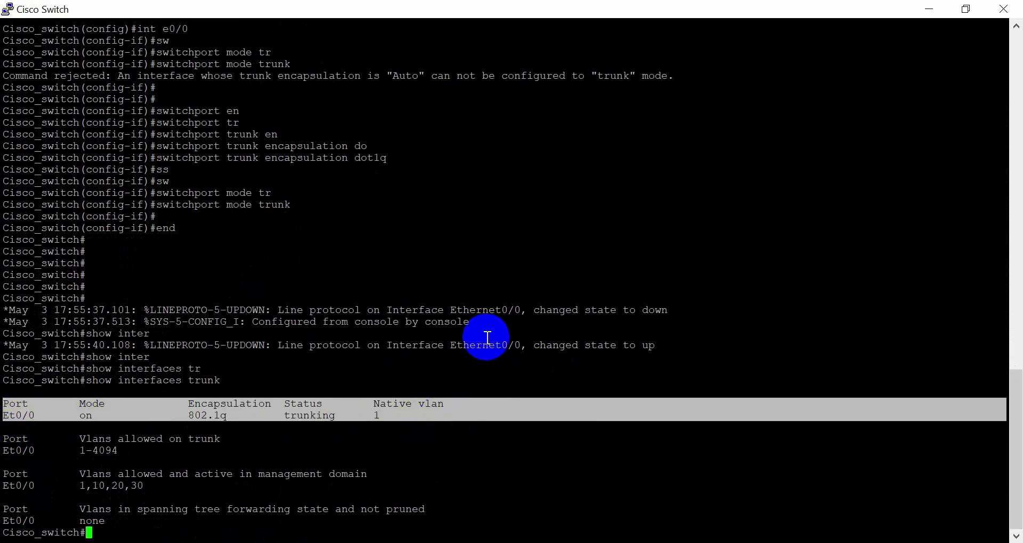
Return to the PNETLab topology, open the Host2 console and move its window clear of the Host2 labels
key("alt+Tab")
key("alt+Tab")
key("alt+Tab")
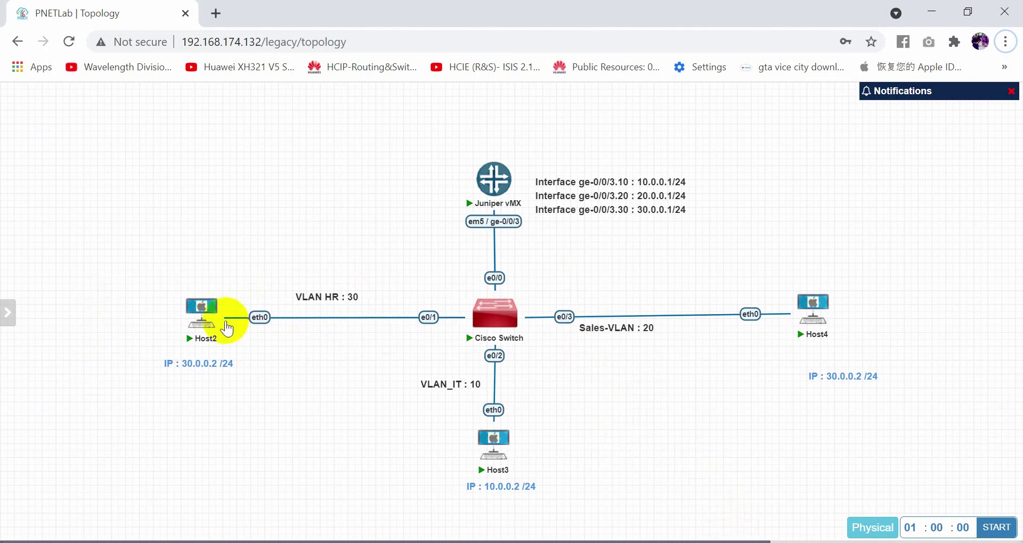
mouse_move(205, 326)
left_click(205, 326)
left_click(551, 155)
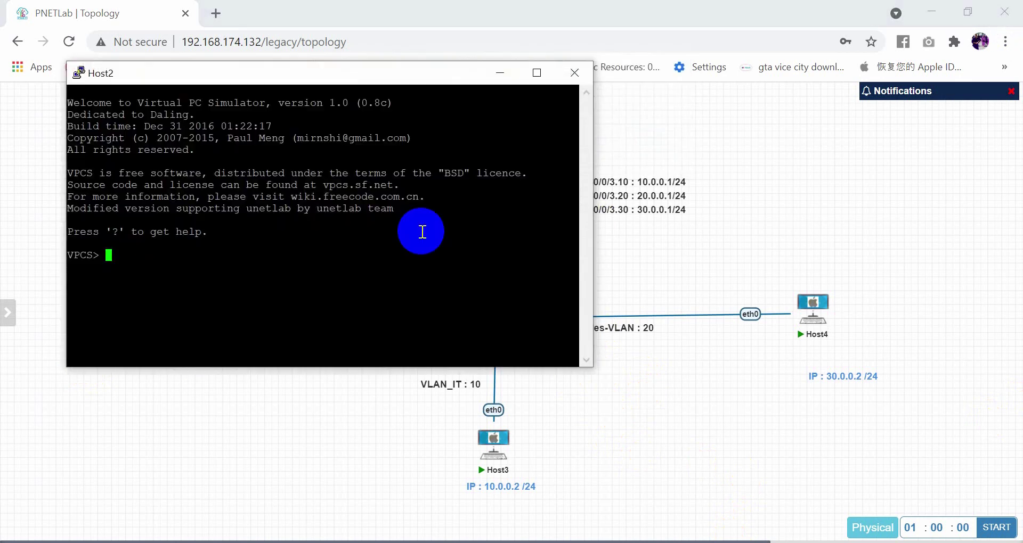
left_click_drag(356, 73, 741, 152)
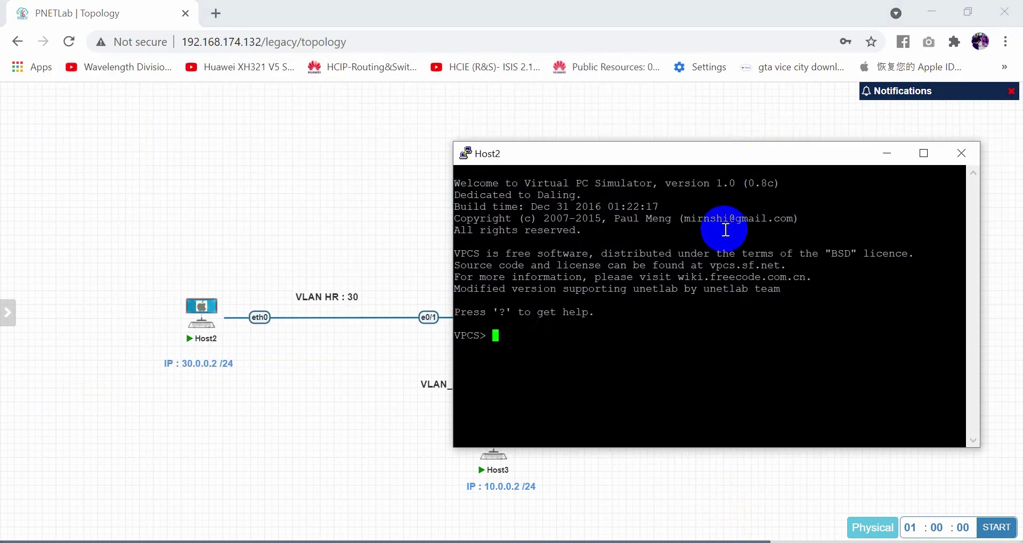
Assign Host2 the IP address 30.0.0.2 with mask 255.255.255.0 and gateway 30.0.0.1, and close its console session
type("30.0.0")
type("1/2")
key("BackSpace")
key("BackSpace")
key("BackSpace")
key("BackSpace")
type("0.2 255.255.255.")
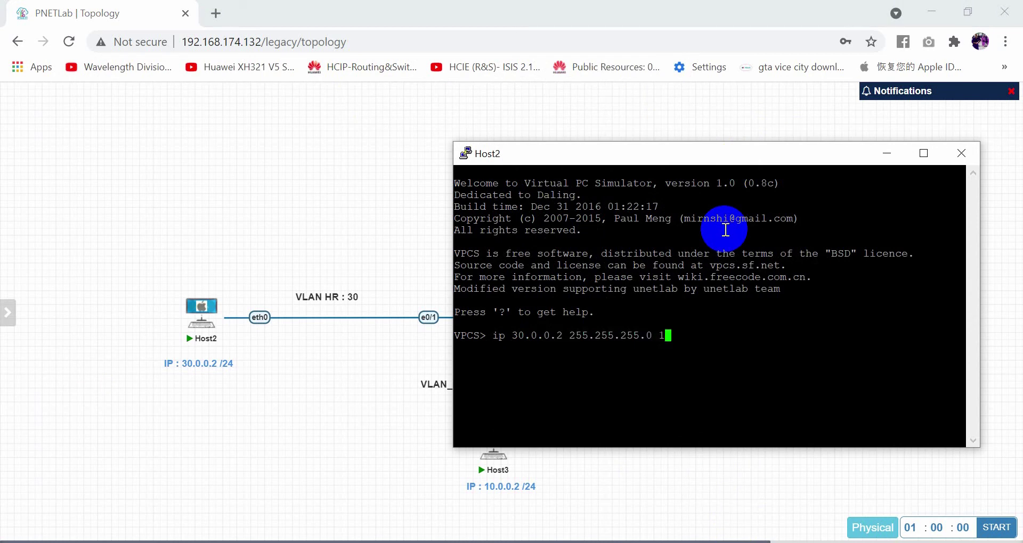
type("0 30.0.0.")
key("Return")
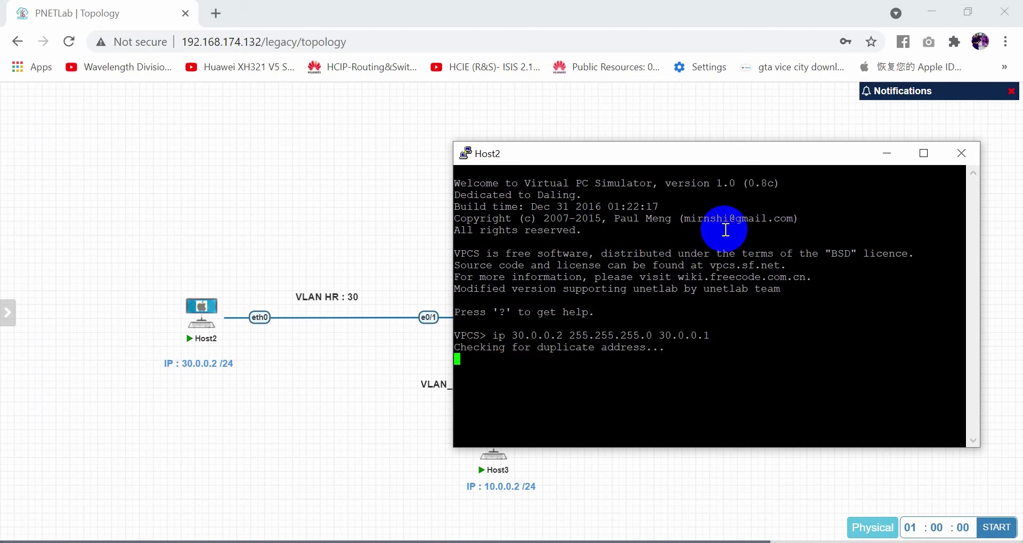
left_click(960, 153)
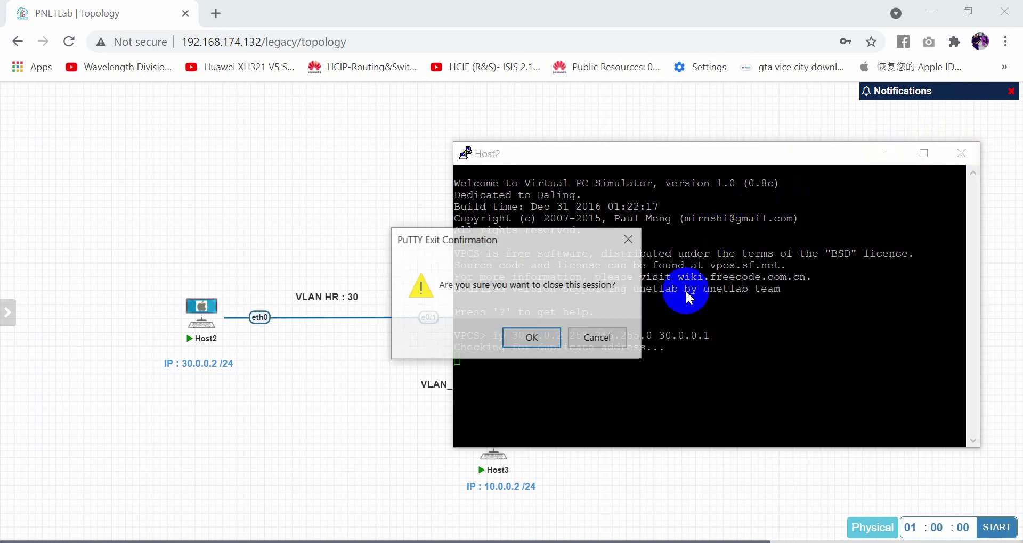
left_click(530, 336)
Open the Host3 console, assign IP 10.0.0.2 with mask 255.255.255.0 and gateway 10.0.0.1, and close the session
left_click(491, 446)
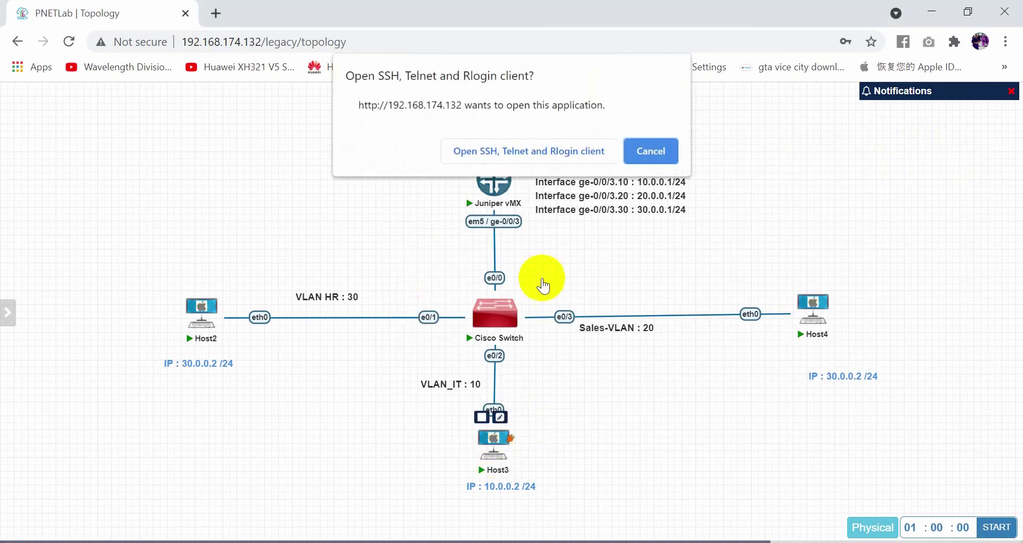
left_click(550, 160)
type("ip 10.00.")
key("BackSpace")
type(".2")
key("BackSpace")
key("BackSpace")
type(".0.2 255.255.")
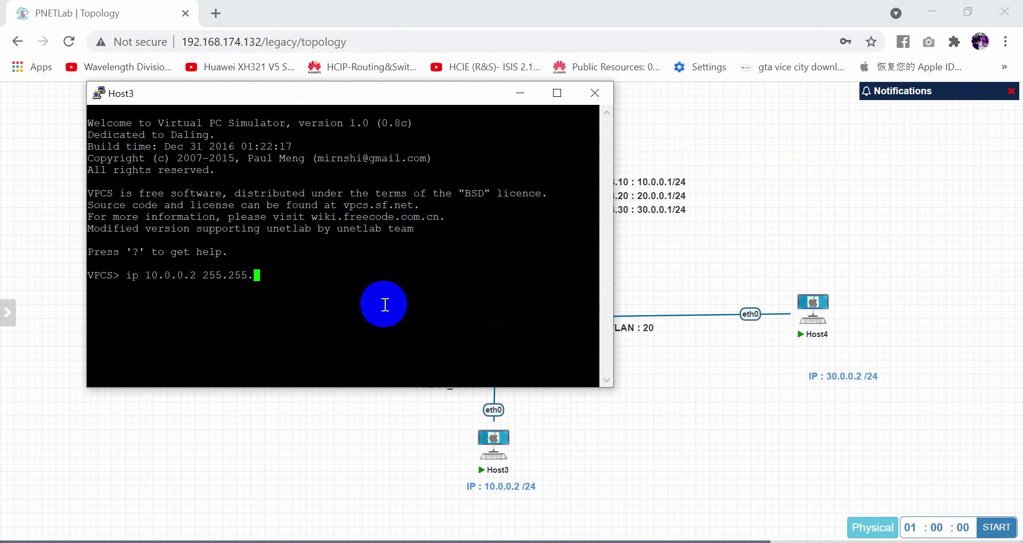
type("255.0 10.0.0.1")
key("Return")
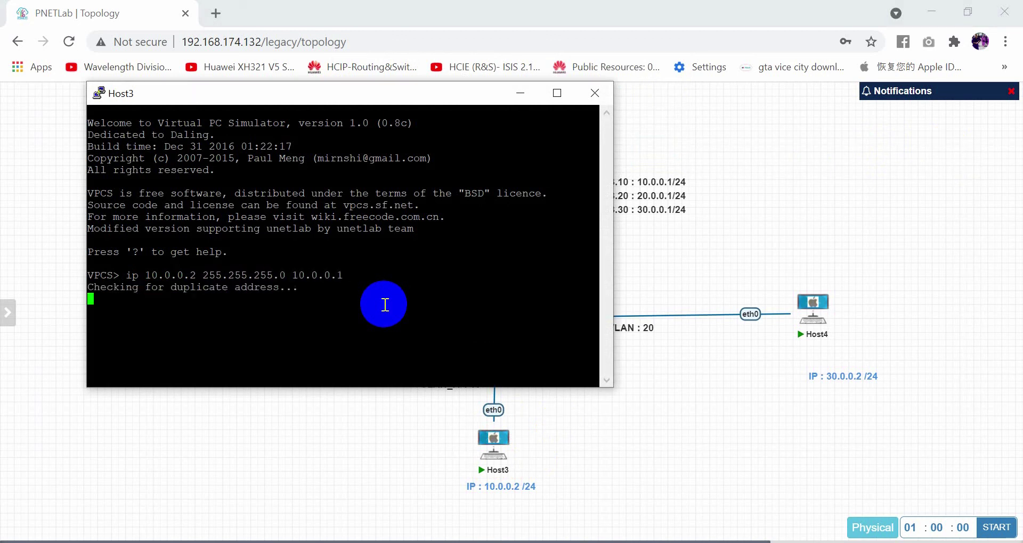
left_click(595, 93)
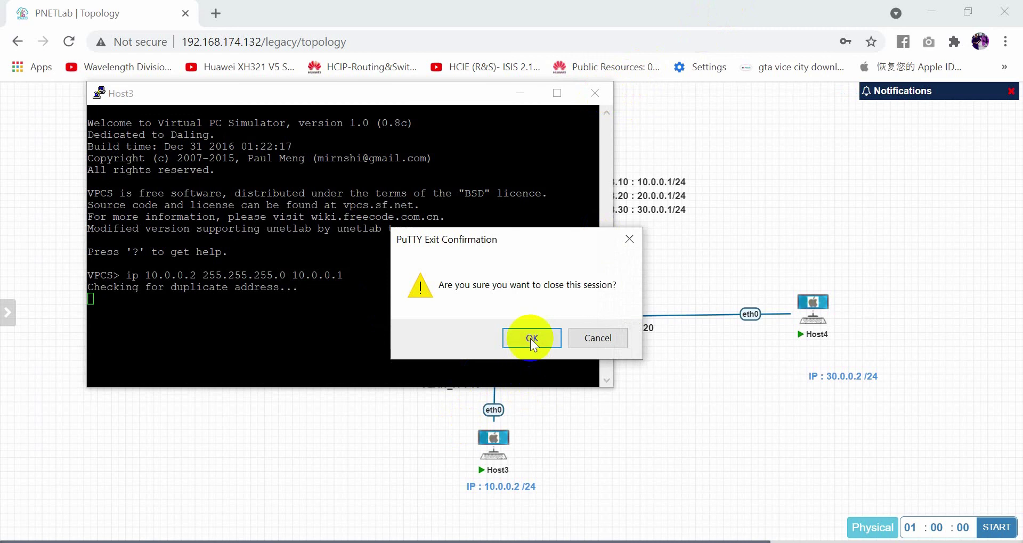
left_click(532, 338)
Open the Host4 console and assign IP 30.0.0.2 with mask 255.255.255.0 and gateway 30.0.0.1
left_click(811, 308)
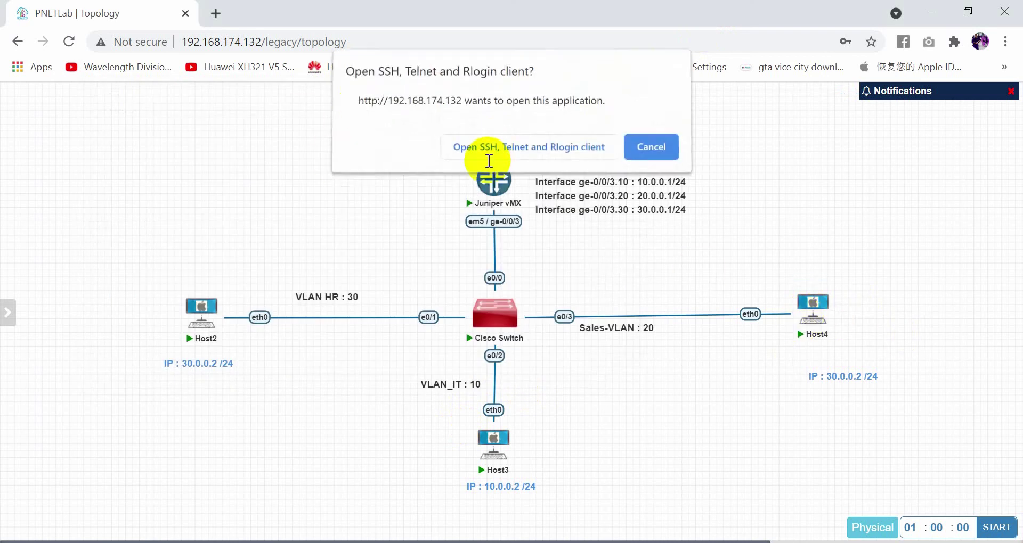
left_click(464, 150)
type("ip ")
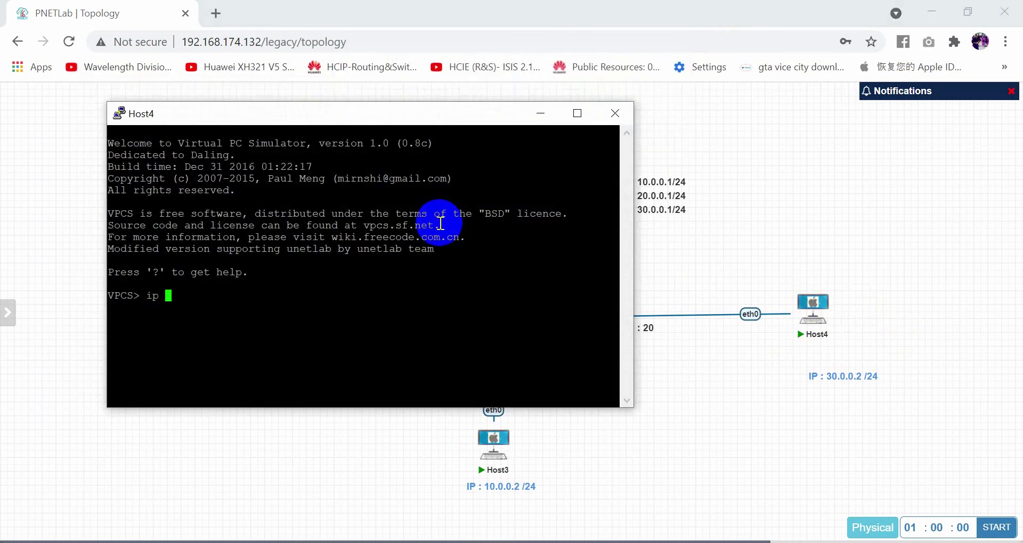
type("30.0.0.12 255.255.255.0 30.00.")
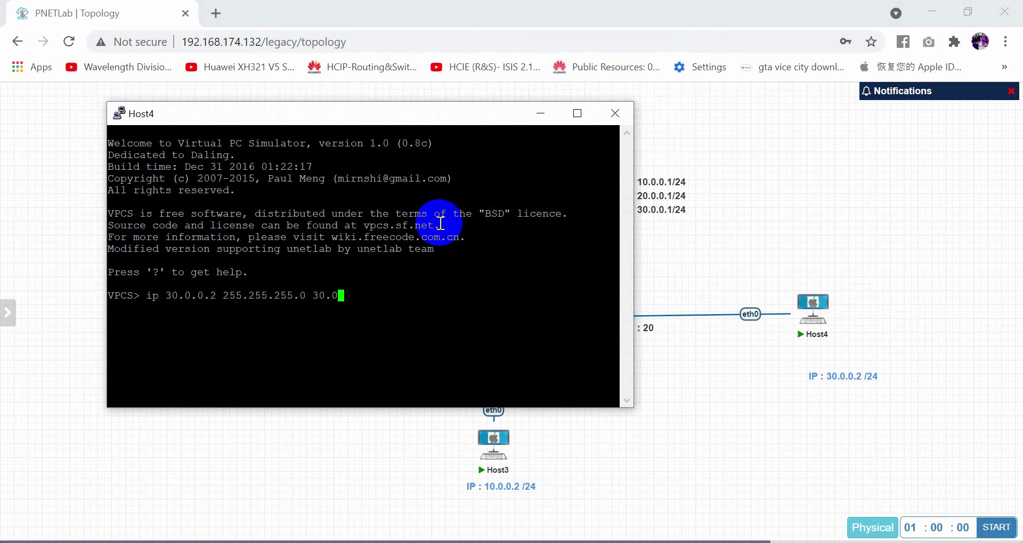
key("BackSpace")
key("BackSpace")
type(".0.1")
key("Return")
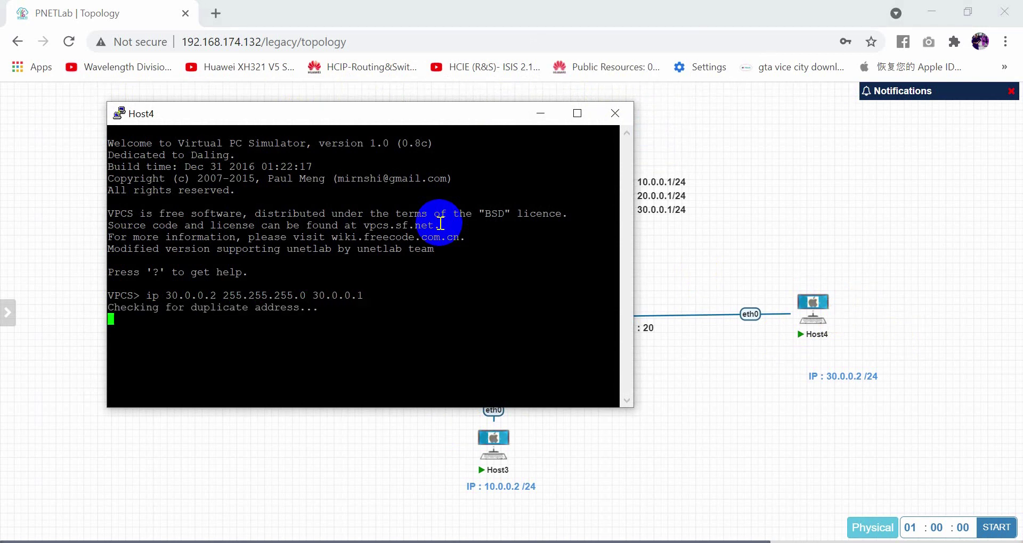
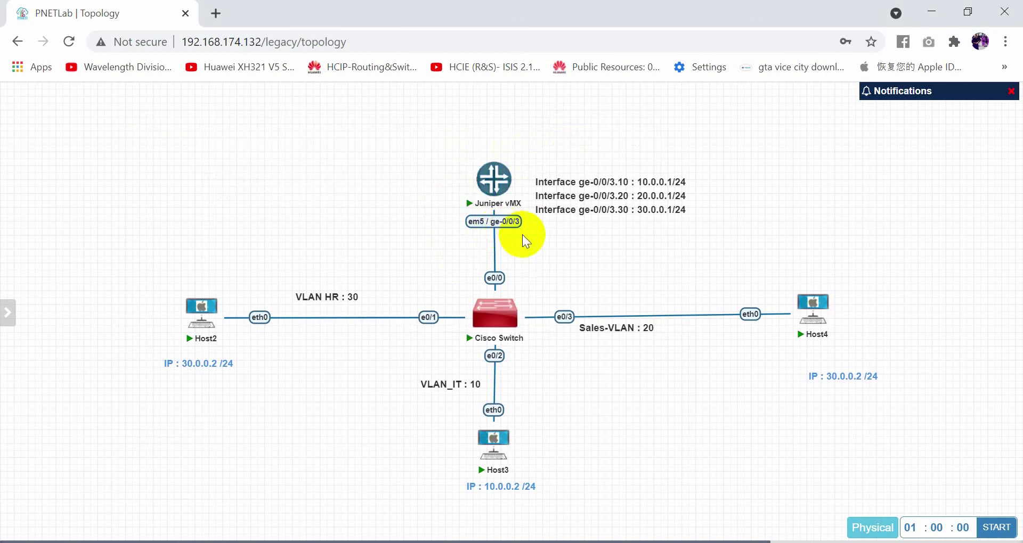
Enable VLAN tagging on interface ge-0/0/3 in the Juniper vMX console
left_click(545, 259)
type("se")
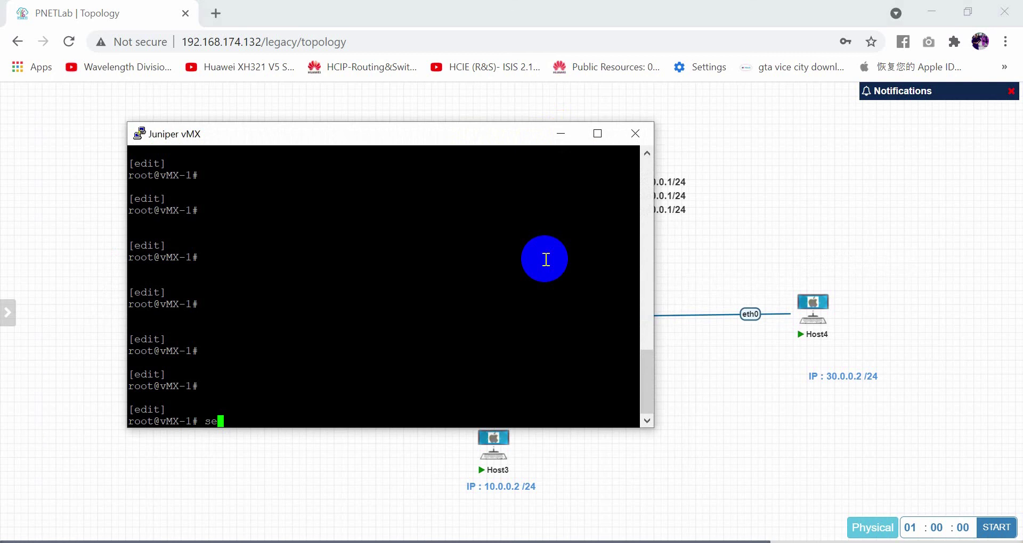
type("t interfaces ge-0/")
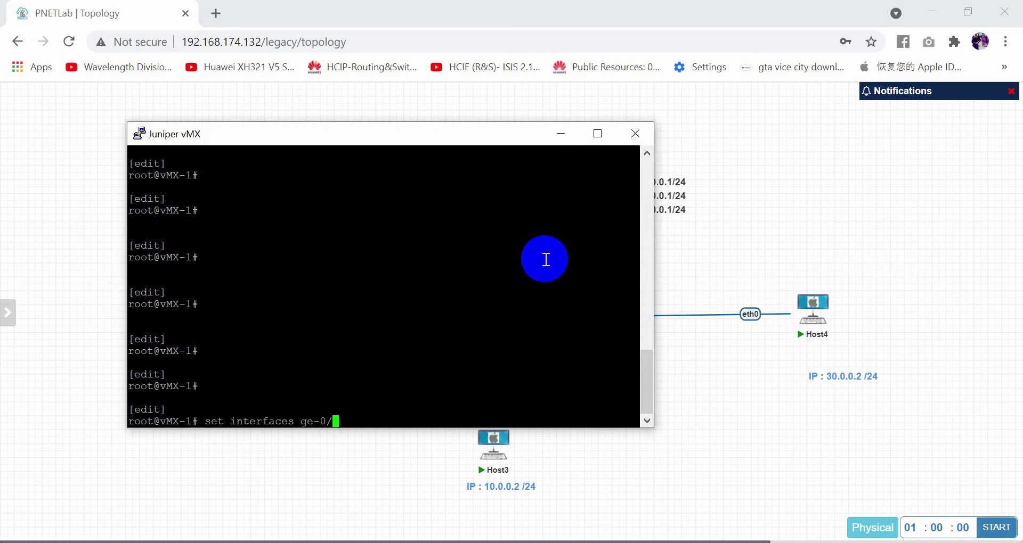
type("0/3 vlan-tagging")
key("Return")
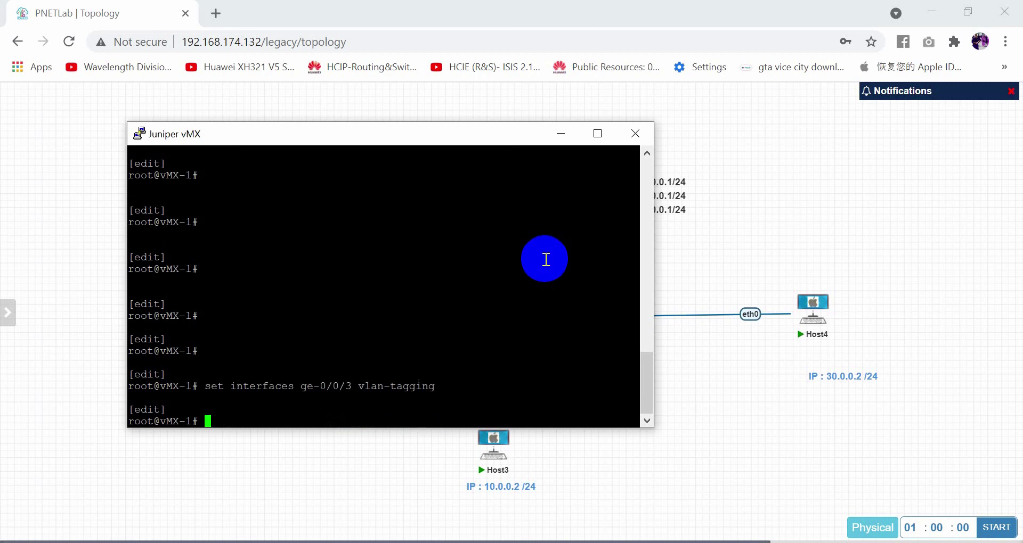
Create unit 10 on interface ge-0/0/3 with VLAN ID 10, checking the subinterface number in the topology
type("set interfaces un")
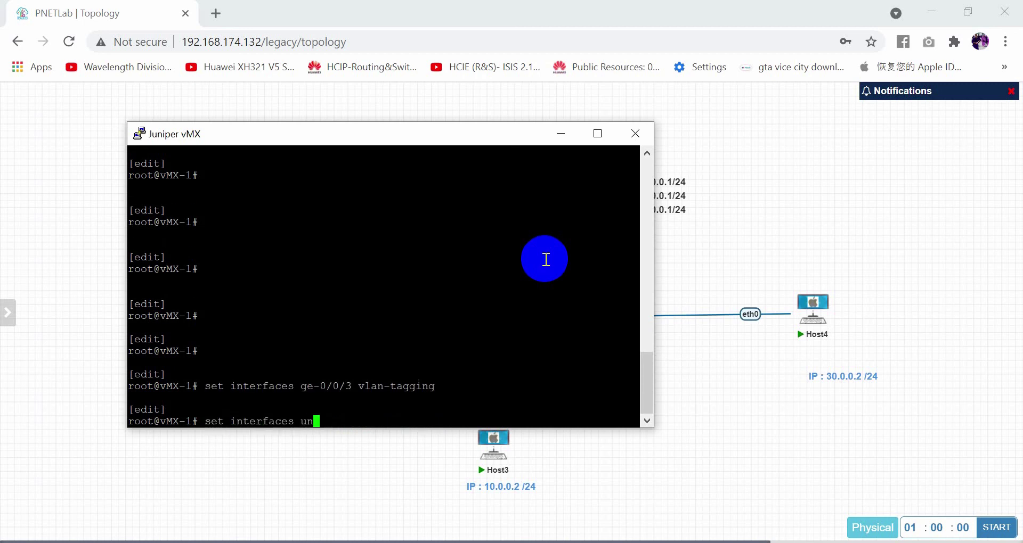
key("BackSpace")
key("BackSpace")
key("BackSpace")
type("ge0/0/nit")
key("alt+Tab")
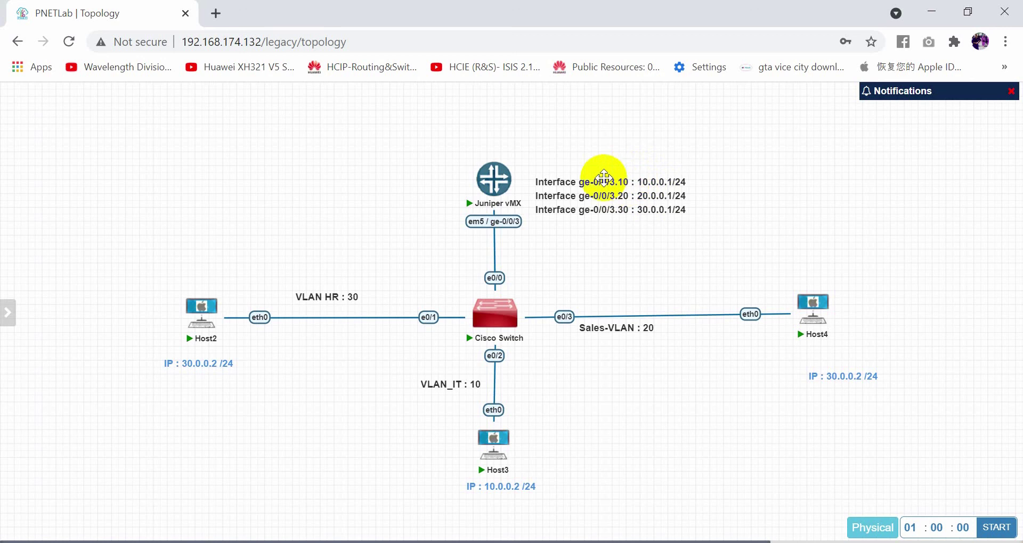
key("alt+Tab")
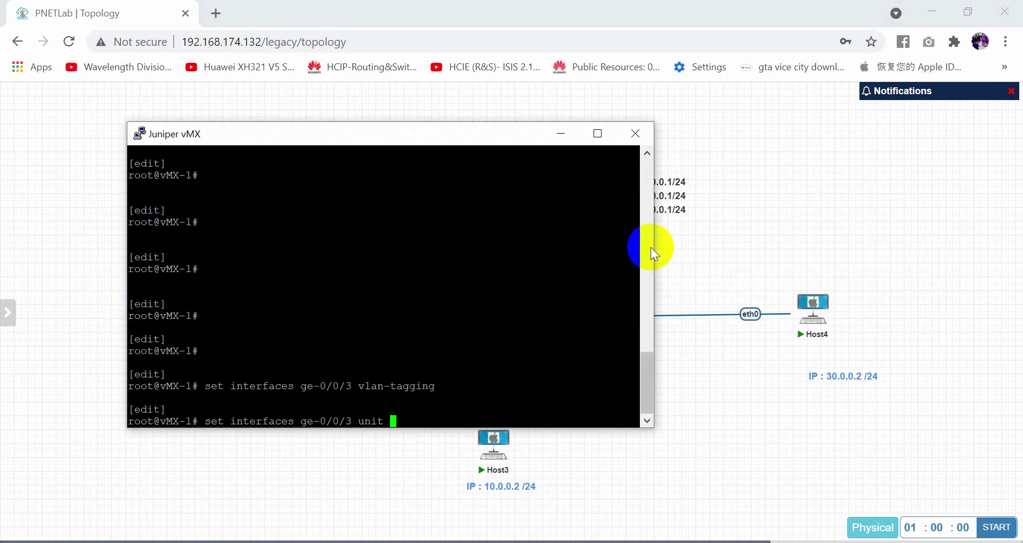
type("10 vlan-id 10")
key("Return")
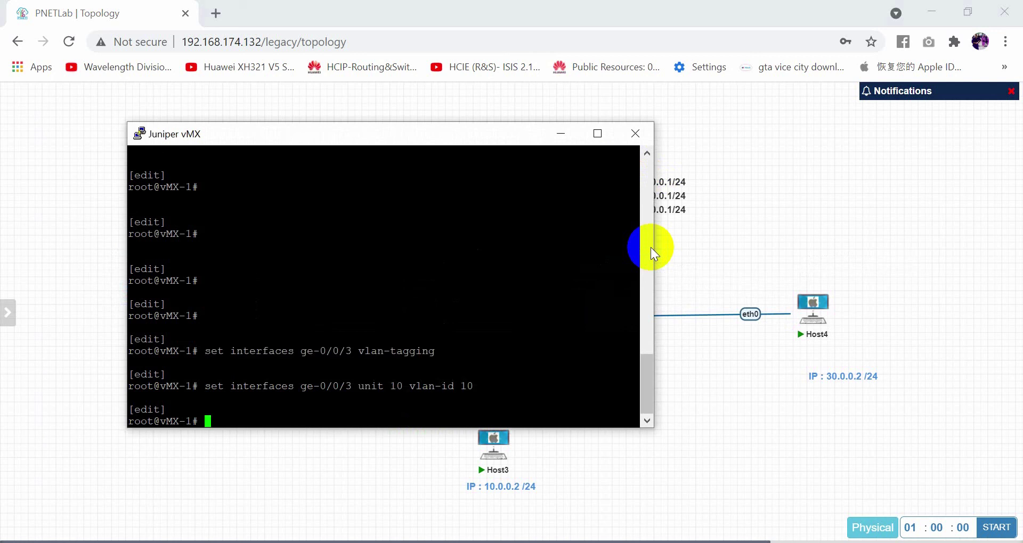
Assign the inet address 10.0.0.1/24 to unit 10 of interface ge-0/0/3, checking the address in the topology
type("set interfaces ")
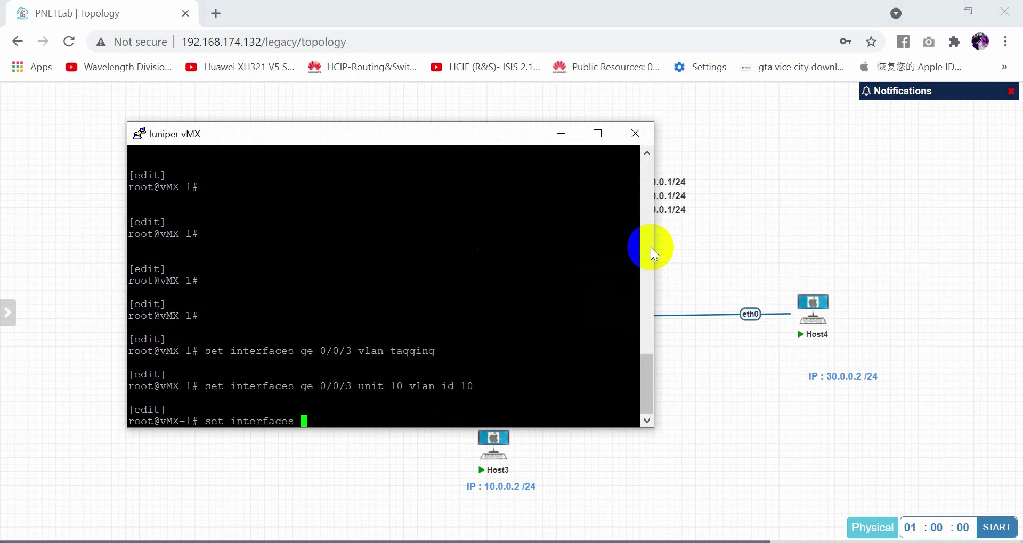
type("ge-0/0/3 unit 10 fa")
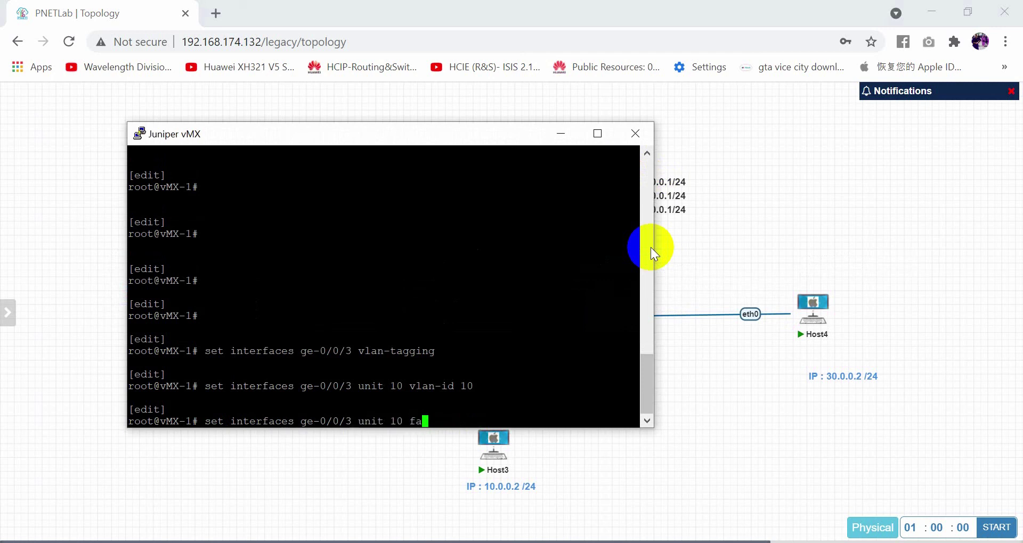
type("mily inet address")
key("alt+Tab")
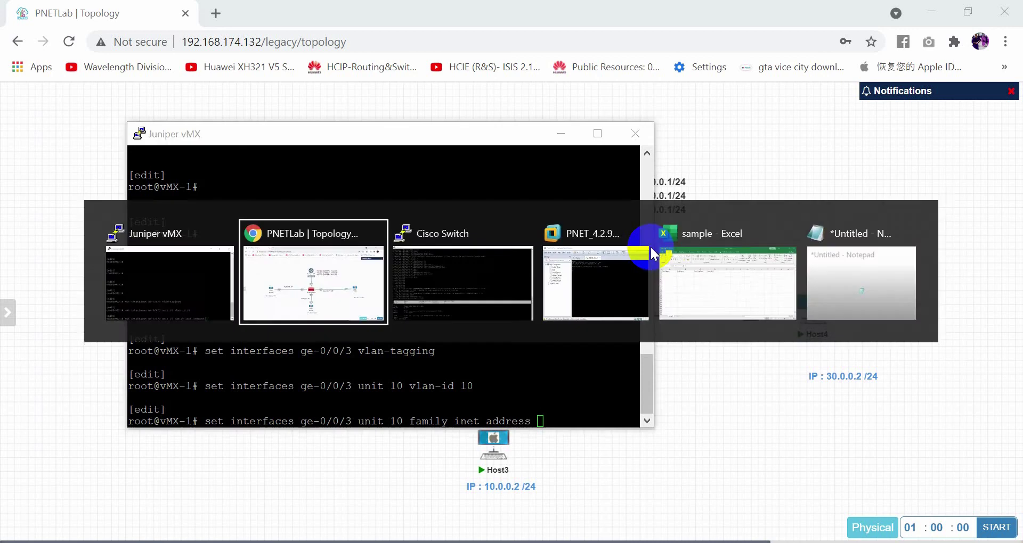
type("10.0.0.")
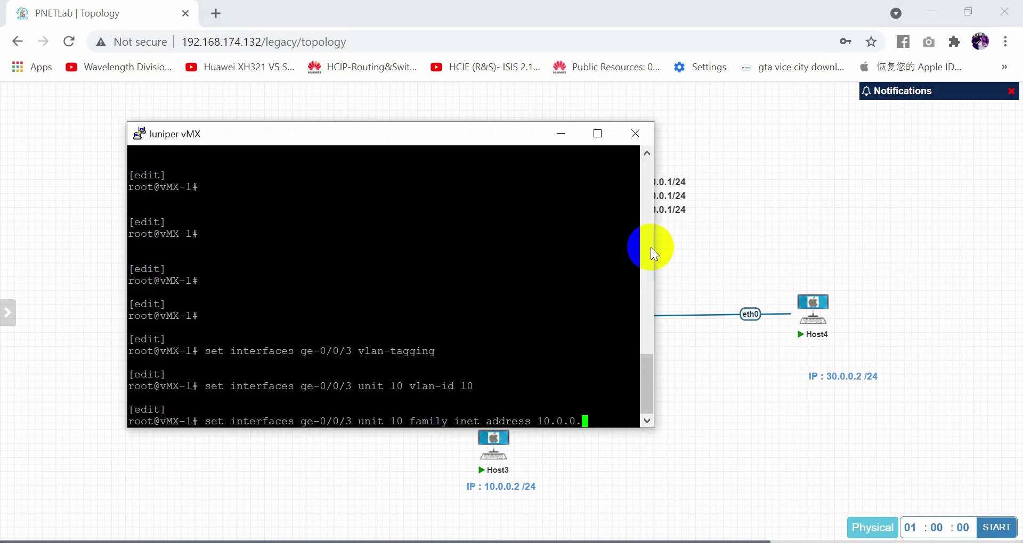
type("1/24")
key("Return")
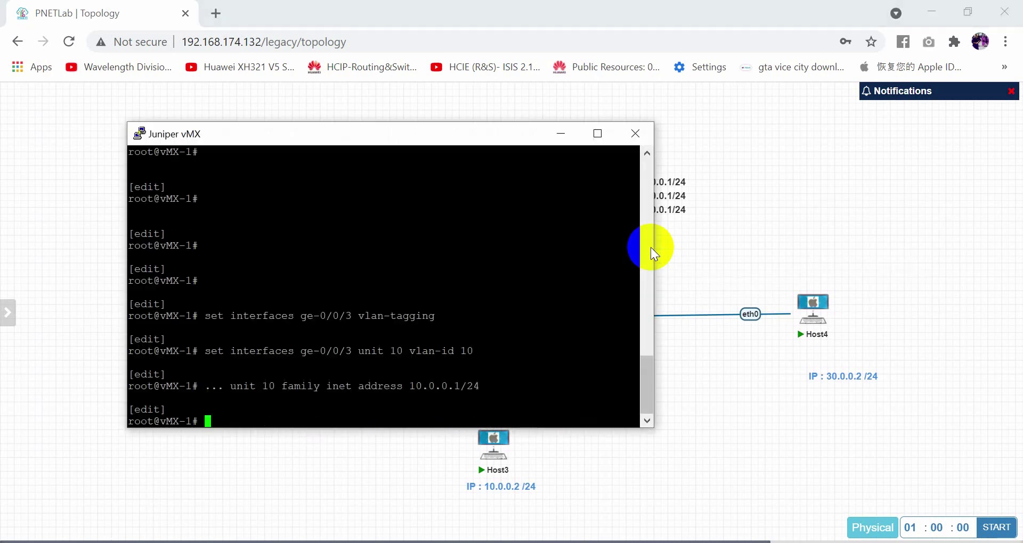
Create unit 20 on interface ge-0/0/3 with VLAN ID 20
key("Up")
key("Up")
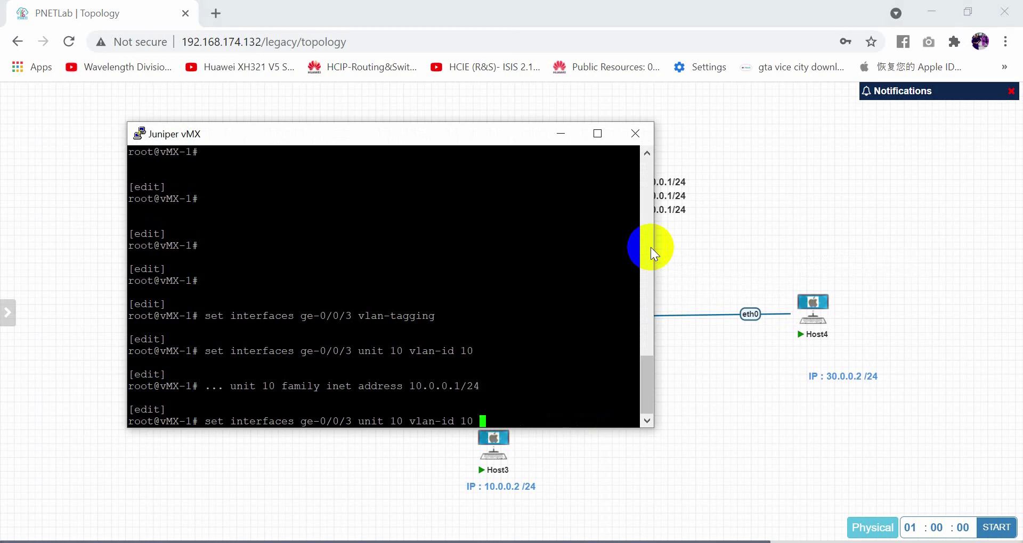
key("Left")
key("Left")
key("Left")
key("Left")
key("Left")
key("Left")
key("Left")
key("Left")
key("Left")
key("Left")
key("Left")
key("Left")
key("Left")
key("Left")
key("Left")
key("Left")
key("Left")
key("Left")
key("Right")
key("Right")
key("Right")
key("BackSpace")
type("2")
key("Right")
key("Right")
key("Right")
key("Right")
key("Right")
key("Right")
key("Right")
key("Right")
key("Right")
key("Right")
key("Return")
Assign the inet address 20.0.0.1/24 to unit 20 of interface ge-0/0/3
key("Up")
key("Up")
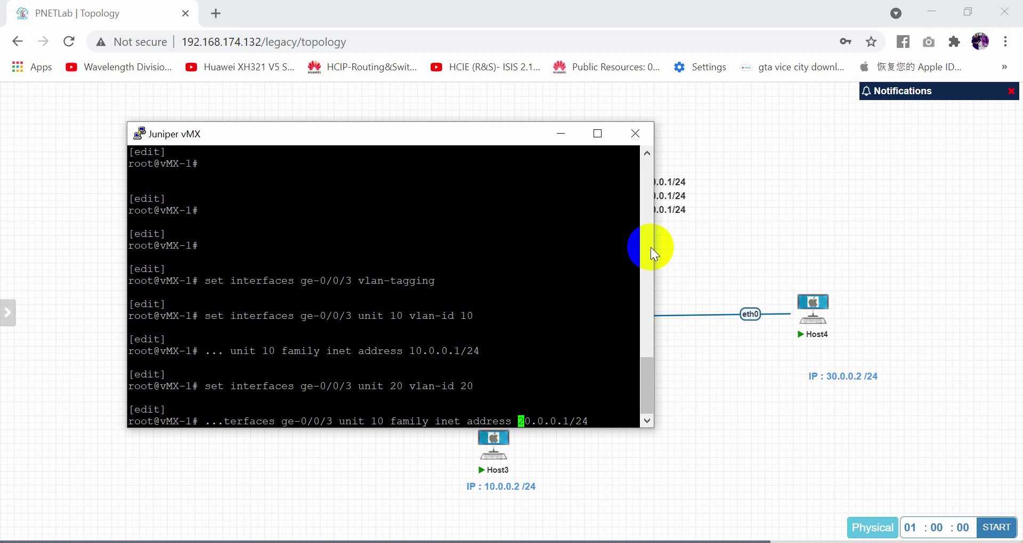
key("BackSpace")
key("BackSpace")
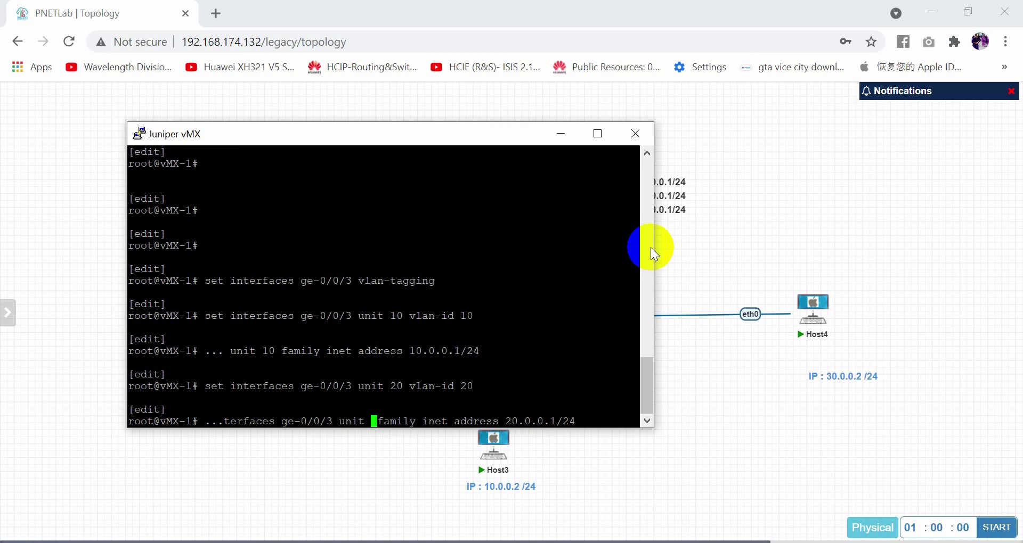
type("20")
key("Return")
Create unit 30 on interface ge-0/0/3 with VLAN ID 30
key("Up")
key("Up")
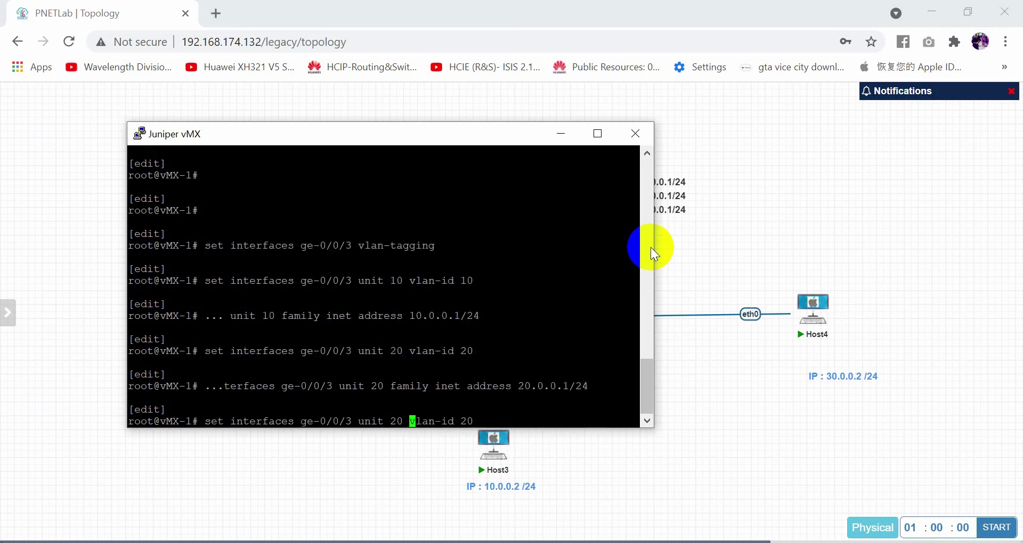
key("BackSpace")
key("BackSpace")
type("30")
key("Right")
key("Return")
Assign the inet address 30.0.0.1/24 to unit 30 of interface ge-0/0/3
key("Up")
key("Up")
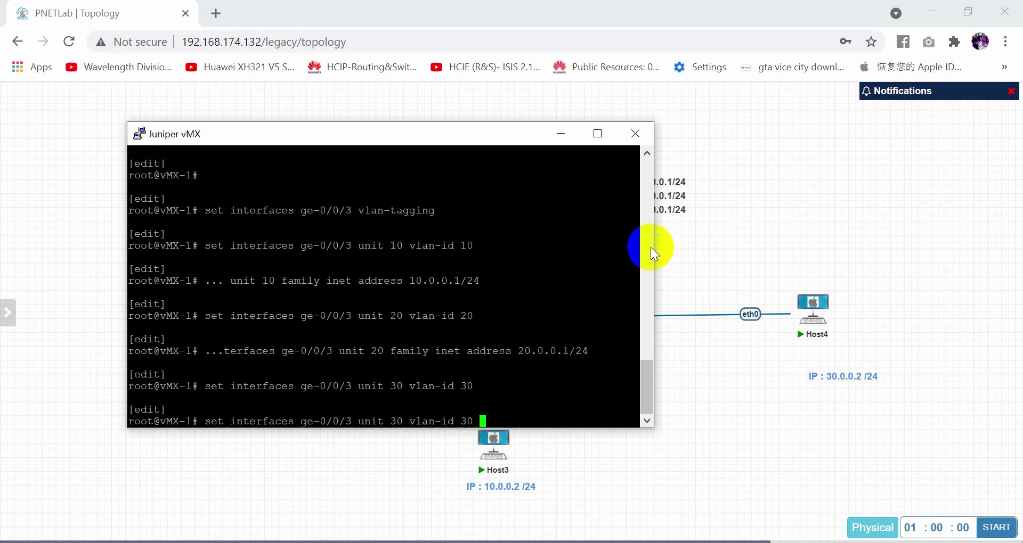
key("Left")
key("Left")
key("Left")
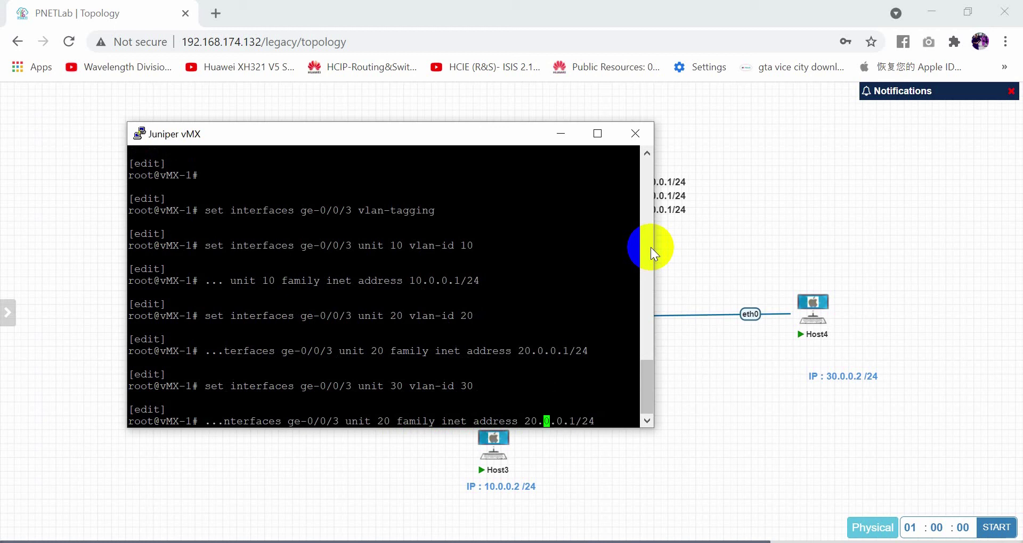
key("BackSpace")
type("3")
key("Return")
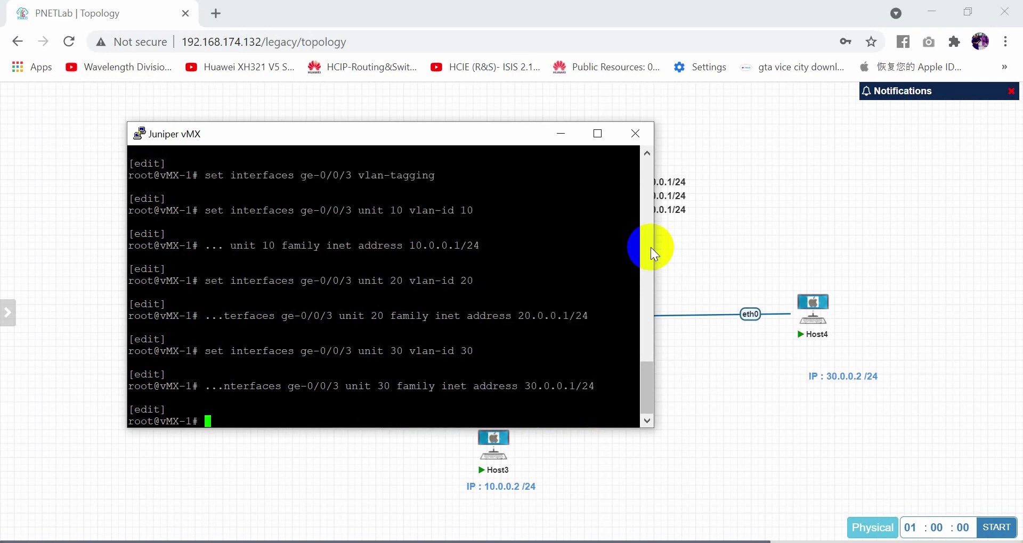
Commit the interface configuration on the Juniper vMX router
type("commit")
key("Return")
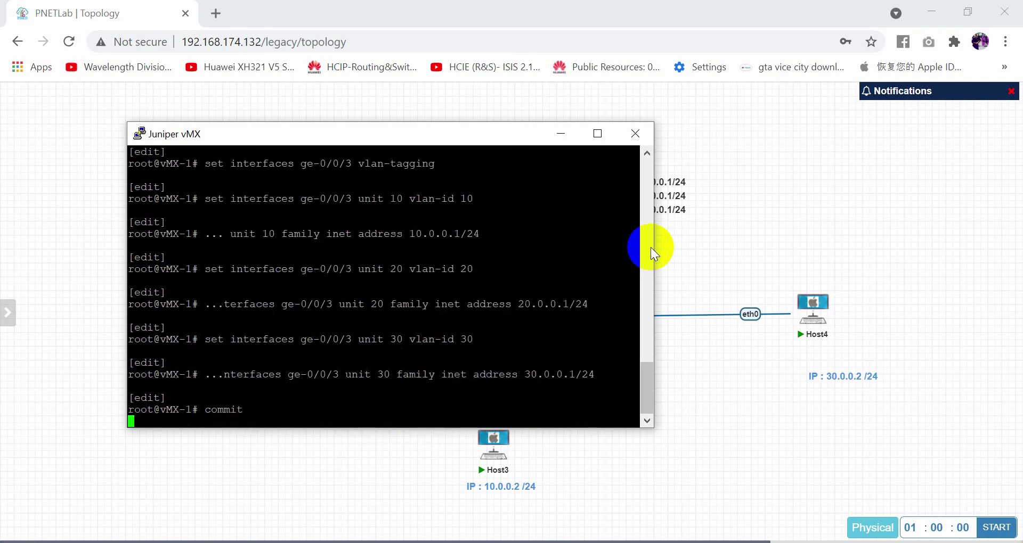
key("Return")
key("Return")
key("Return")
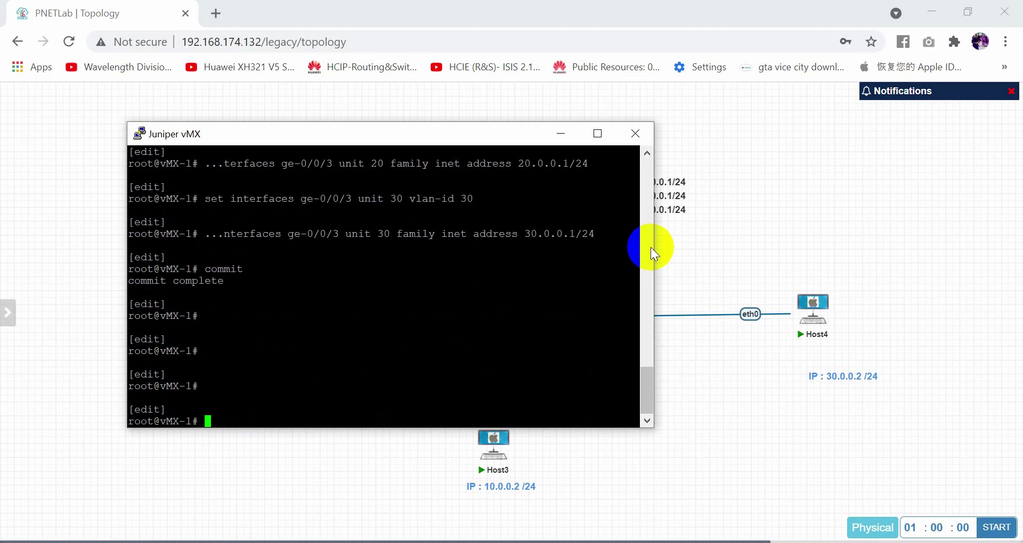
Display the terse interface list, examine the ge-0/0/3 subinterfaces and their addresses, and close the Juniper vMX session
type("run show i")
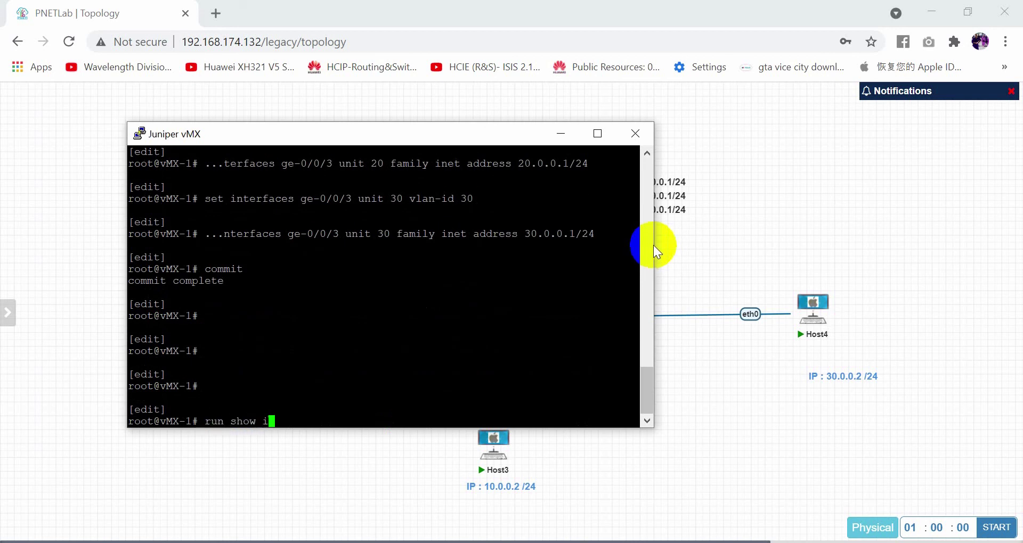
type("nterfaces terse")
key("Return")
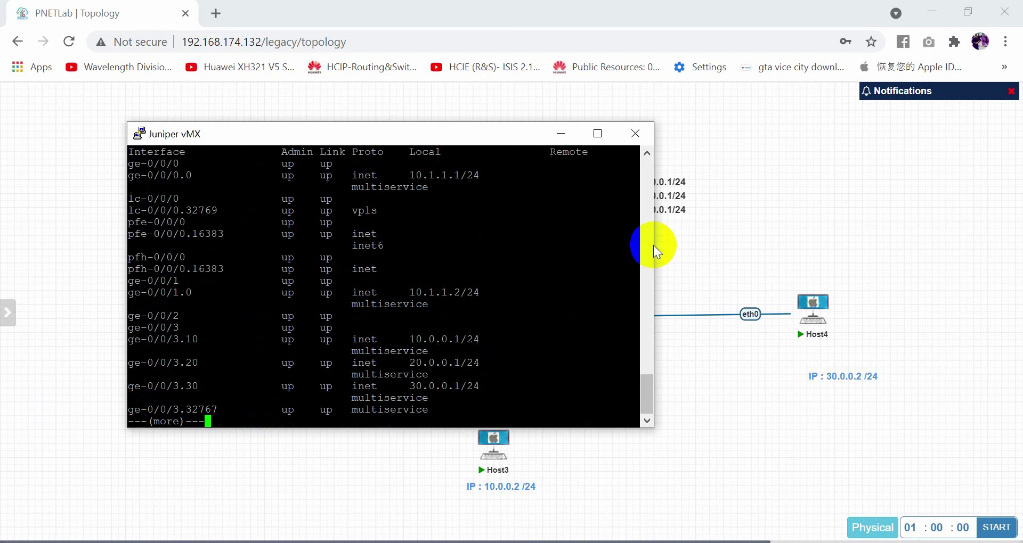
key("space")
scroll(201, 279, "up", 5)
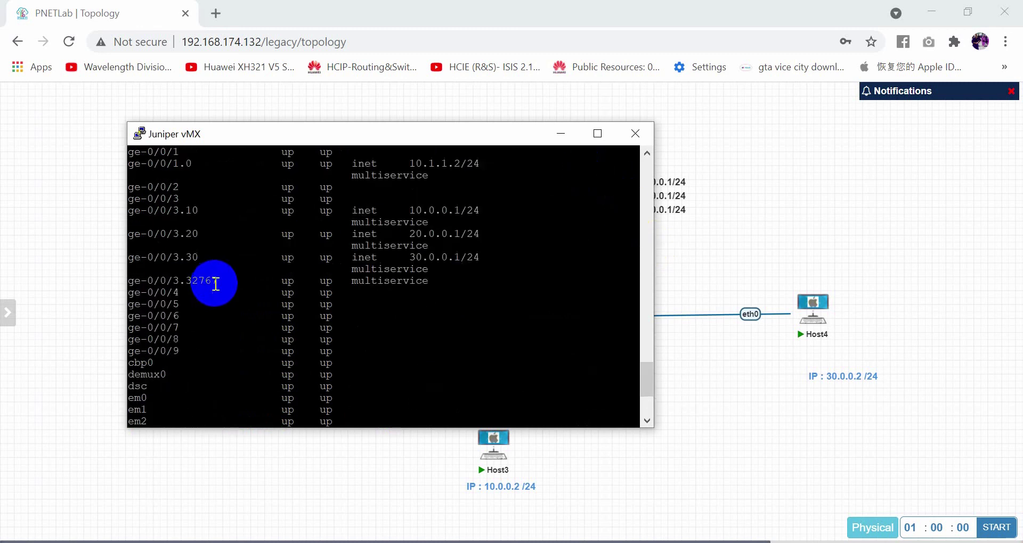
scroll(184, 309, "down", 4)
left_click_drag(128, 212, 512, 261)
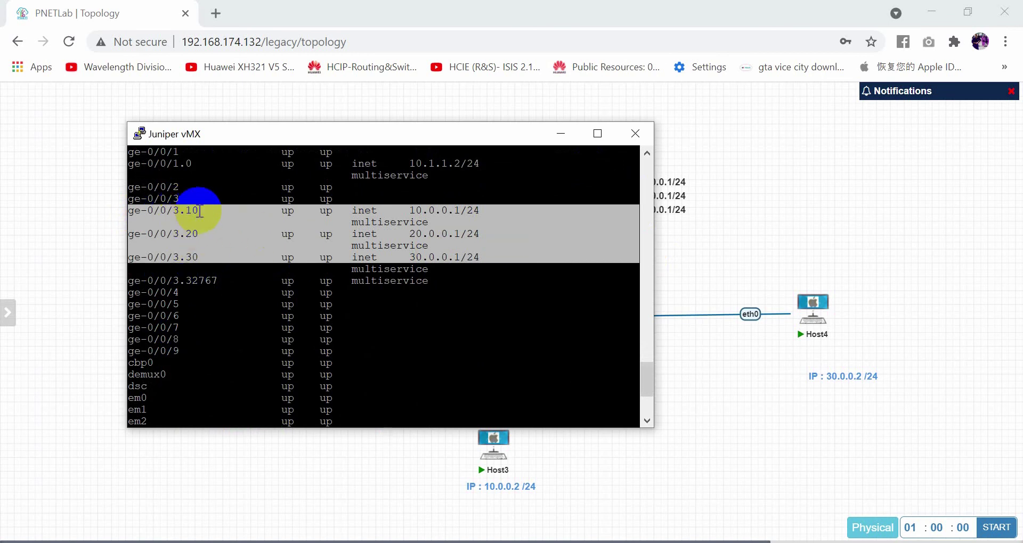
left_click_drag(406, 208, 483, 256)
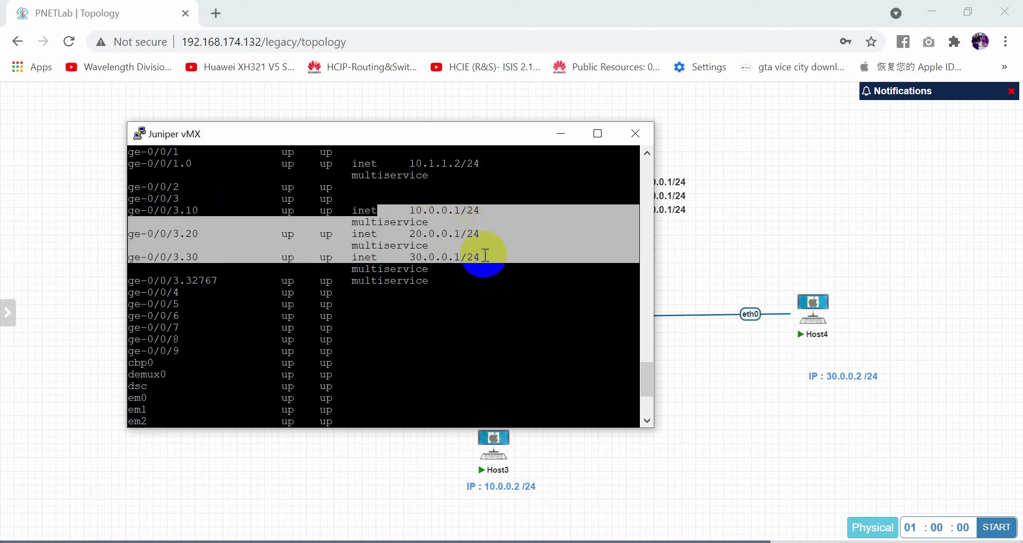
left_click_drag(483, 256, 485, 256)
left_click(485, 255)
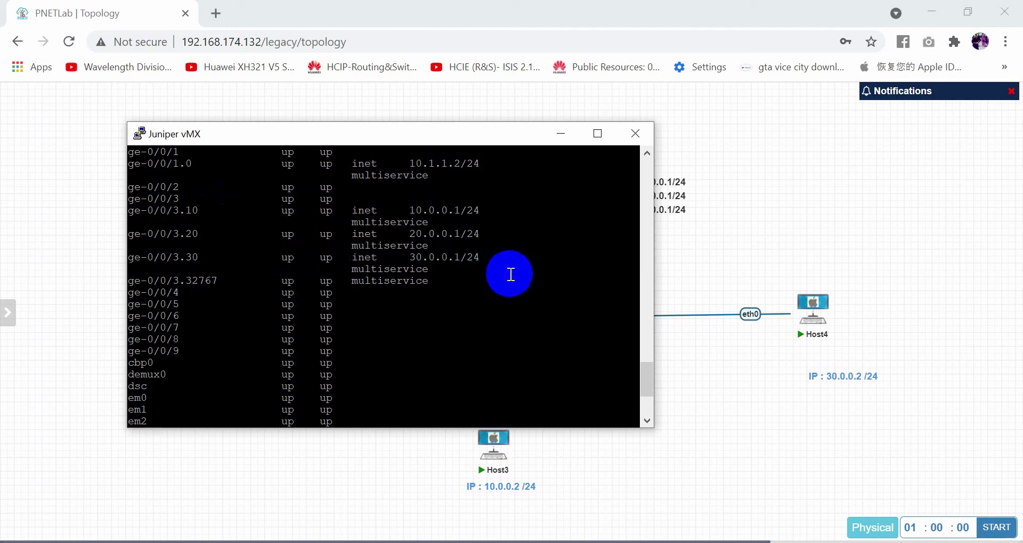
left_click(631, 134)
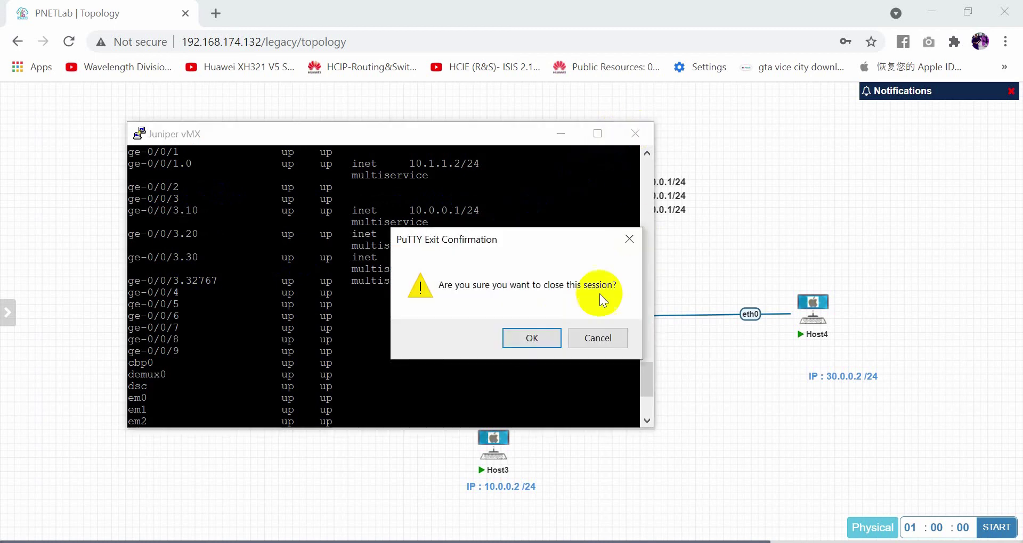
left_click(549, 341)
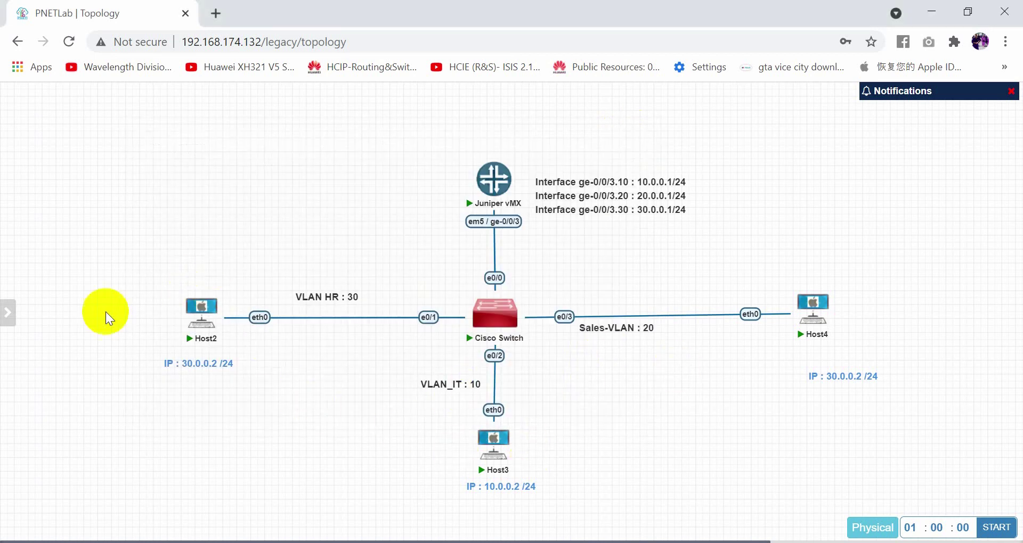
Open the Host2 console, show its IP configuration, and compare the address with the topology labels
mouse_move(200, 308)
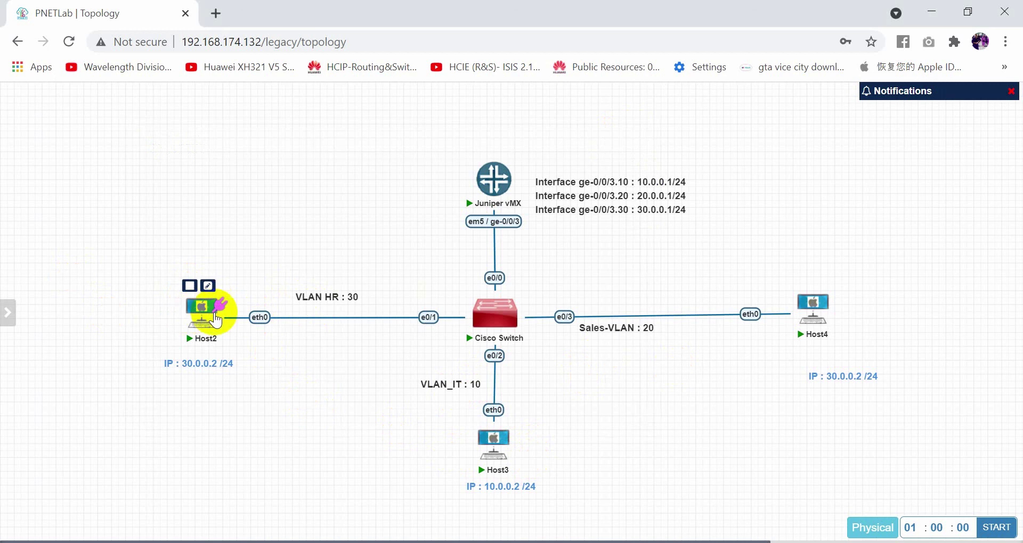
mouse_move(486, 454)
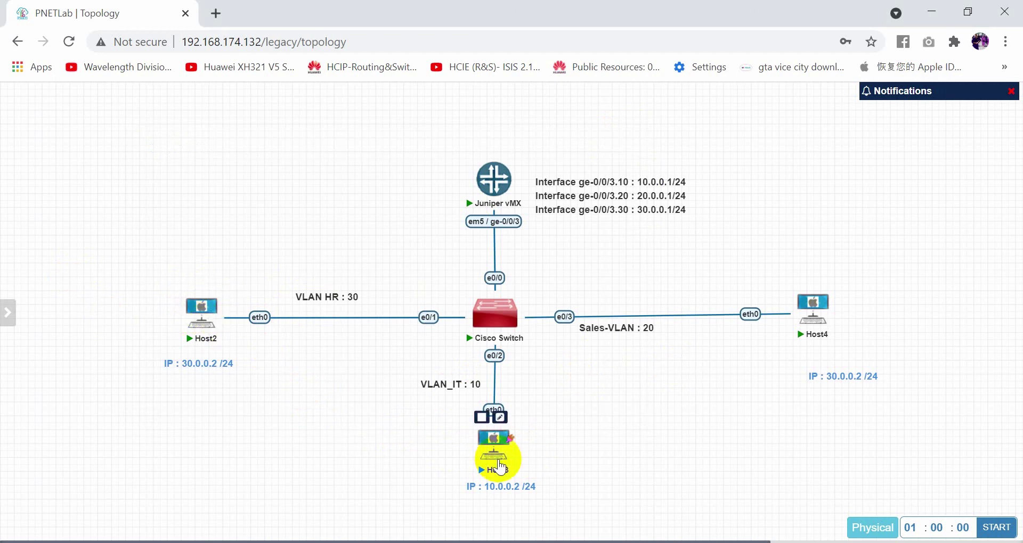
mouse_move(818, 326)
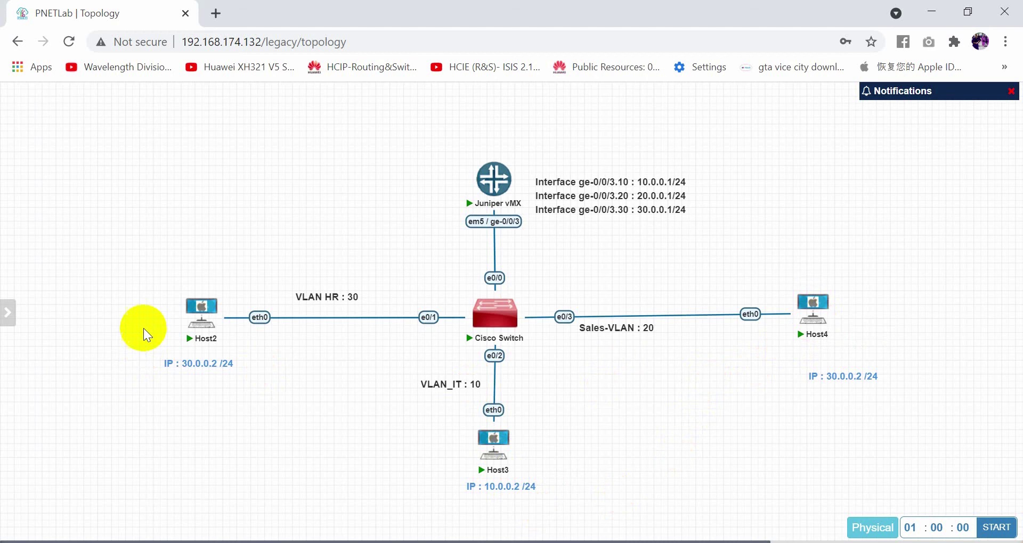
left_click(208, 321)
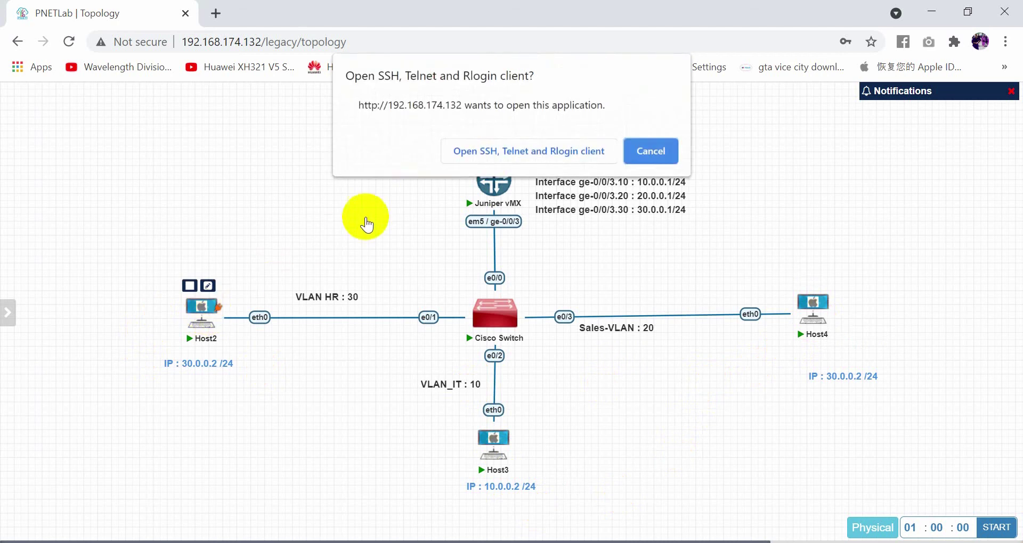
left_click(492, 154)
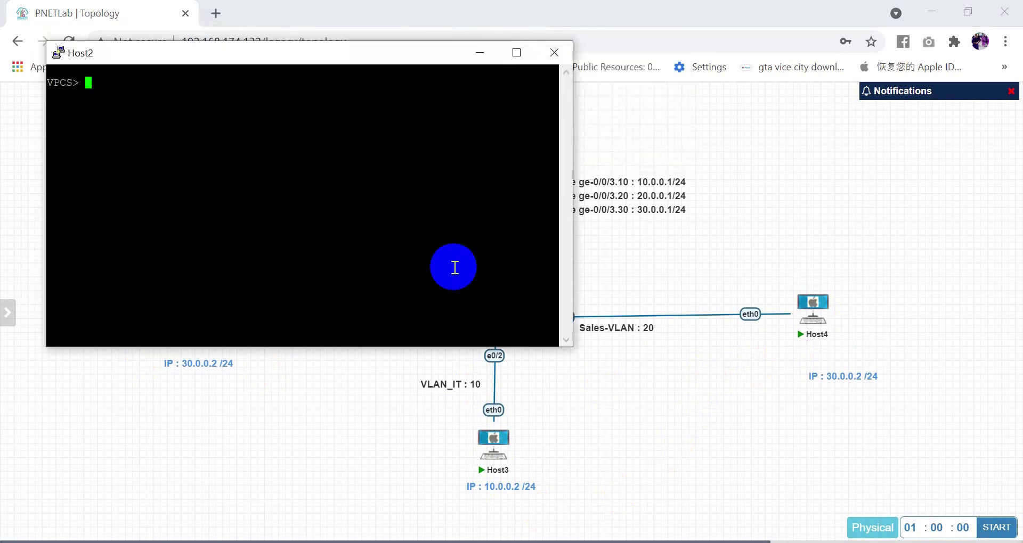
key("Return")
key("Return")
type("show")
key("Return")
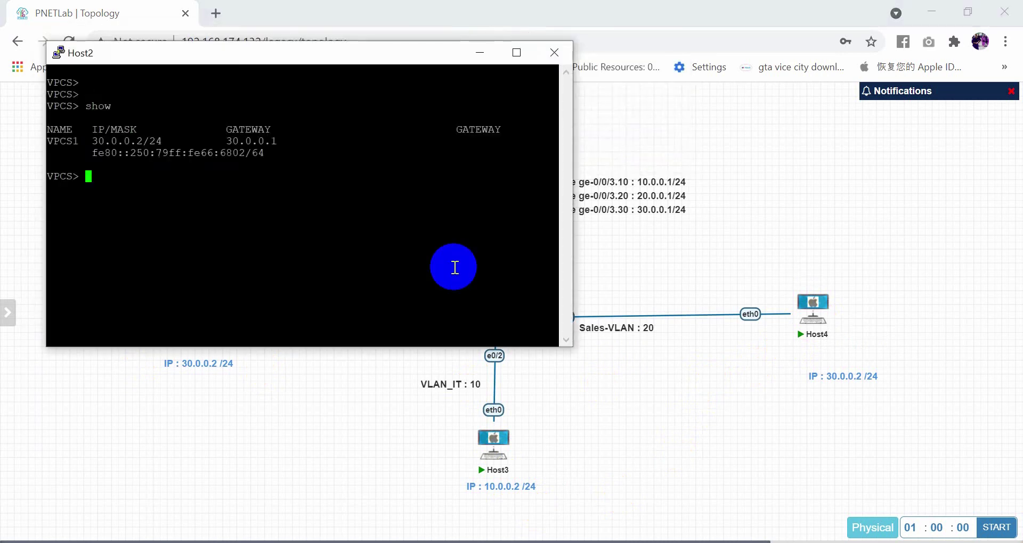
left_click_drag(92, 141, 139, 151)
left_click(93, 142)
mouse_move(494, 461)
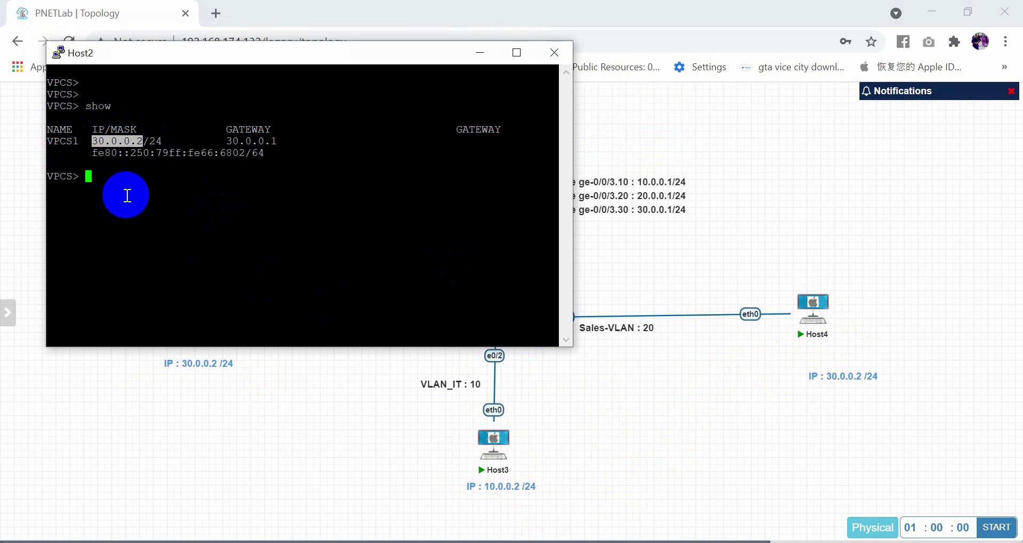
left_click_drag(274, 59, 271, 88)
mouse_move(427, 95)
left_mouse_down()
mouse_move(529, 91)
mouse_move(442, 94)
left_mouse_up()
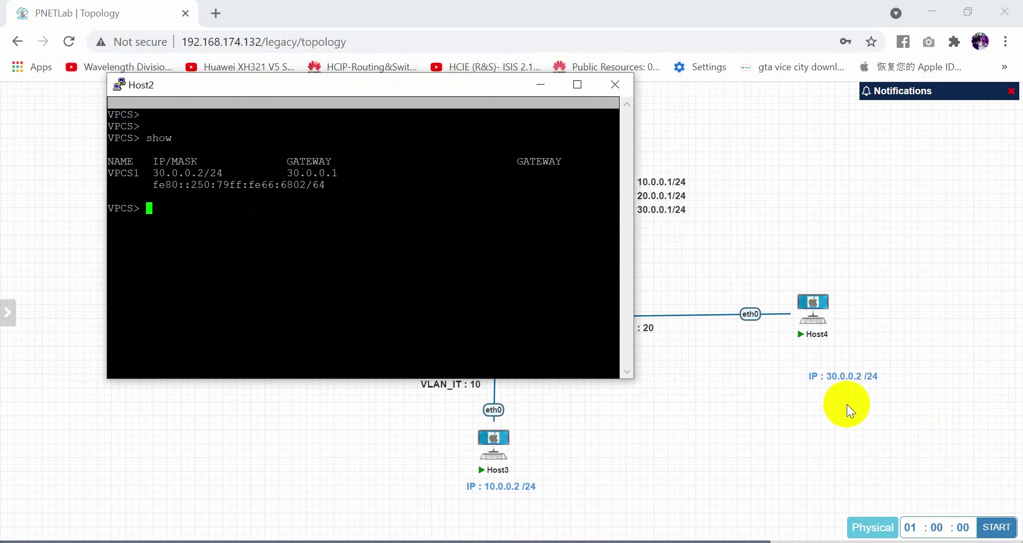
Change the IP label under Host4 in the topology to "IP : 20.0.0.2 /24"
double_click(840, 376)
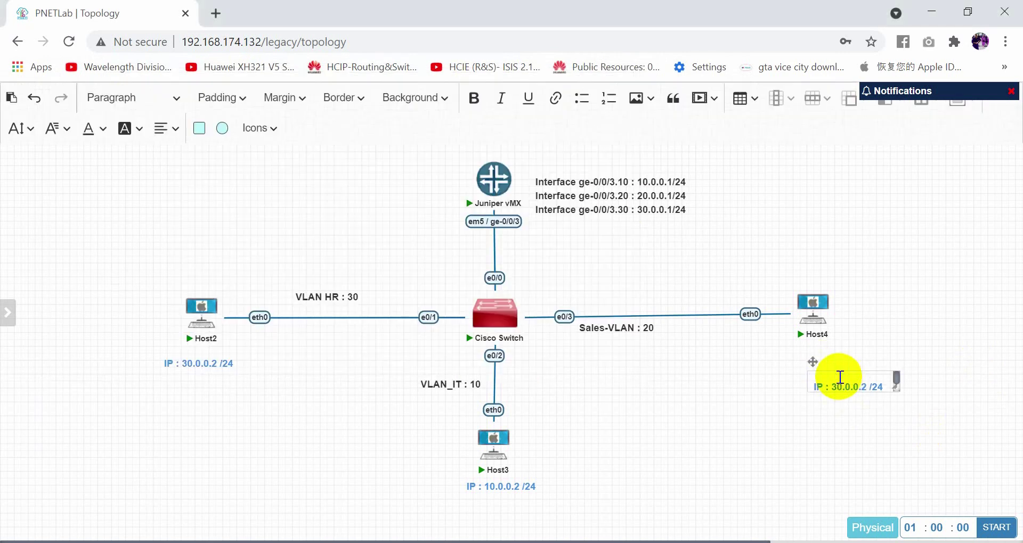
left_click_drag(836, 393, 830, 390)
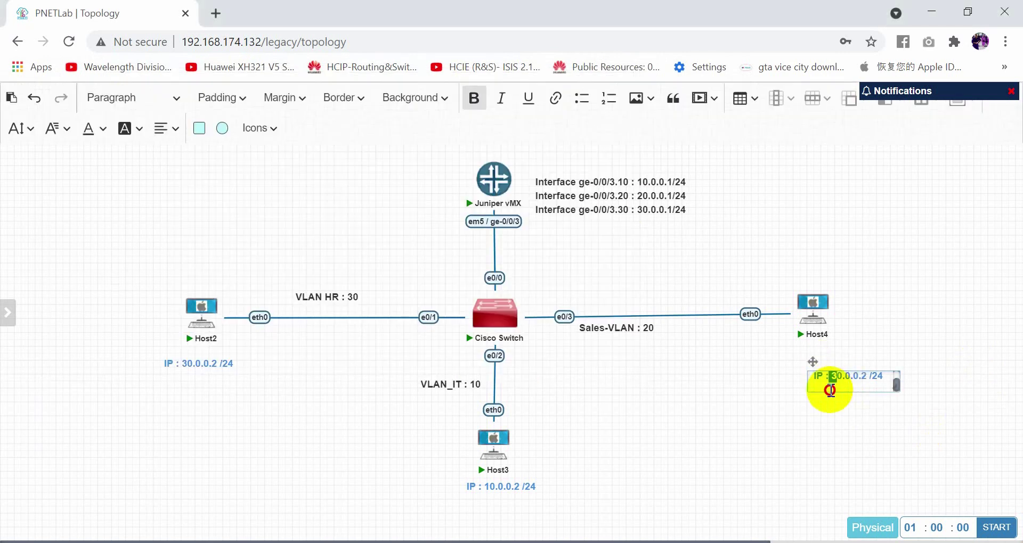
left_click(836, 388)
key("BackSpace")
type("2")
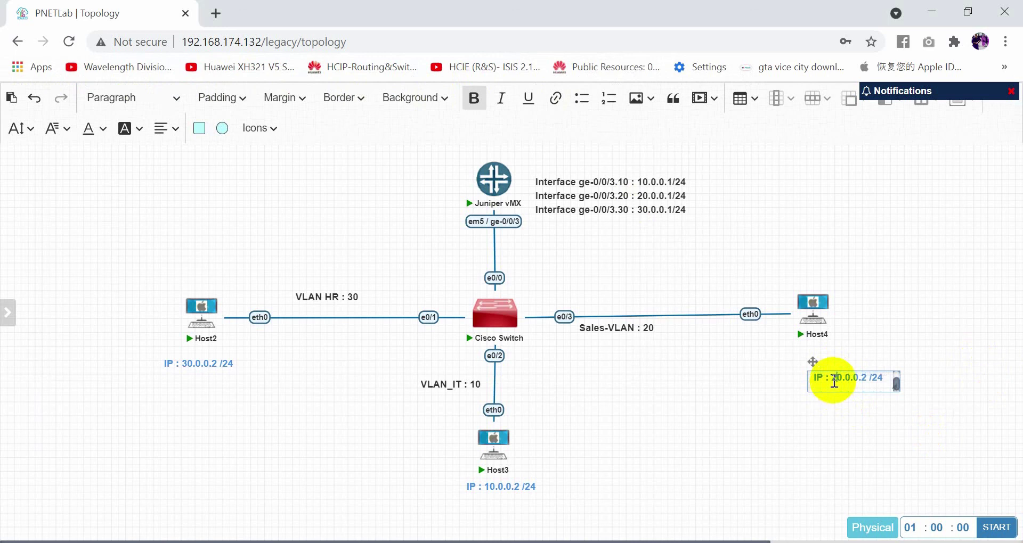
left_click(877, 306)
Open the Host4 console and show its current IP address and gateway configuration
left_click(803, 317)
left_click(541, 149)
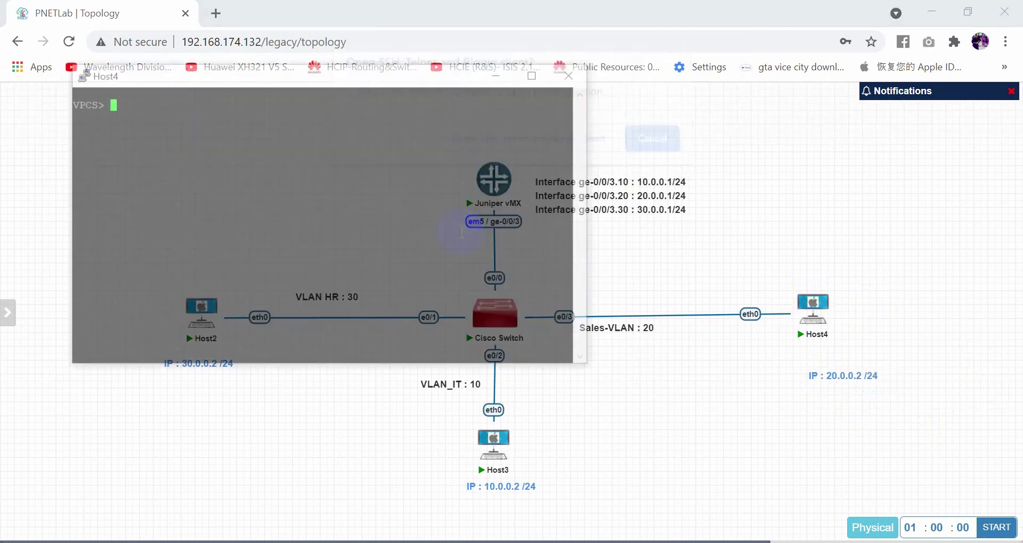
left_click(292, 200)
type("show")
key("Return")
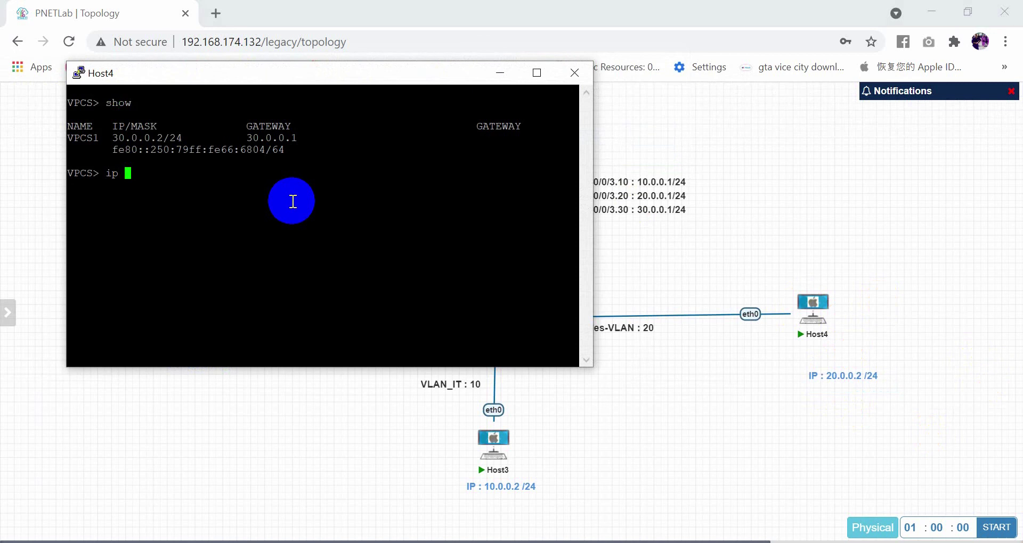
Configure Host4 with IP address 20.0.0.2, mask 255.255.255.0 and gateway 20.0.0.1, and close its console session
type("ip 3")
key("BackSpace")
type("20.0.0.2 255.255.255.")
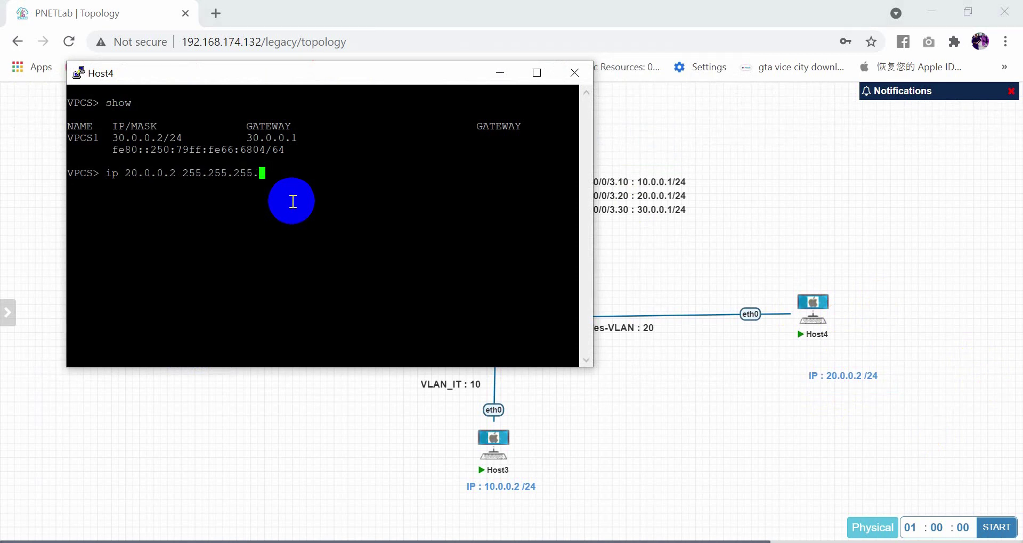
type("0 20.0.0.1")
key("Return")
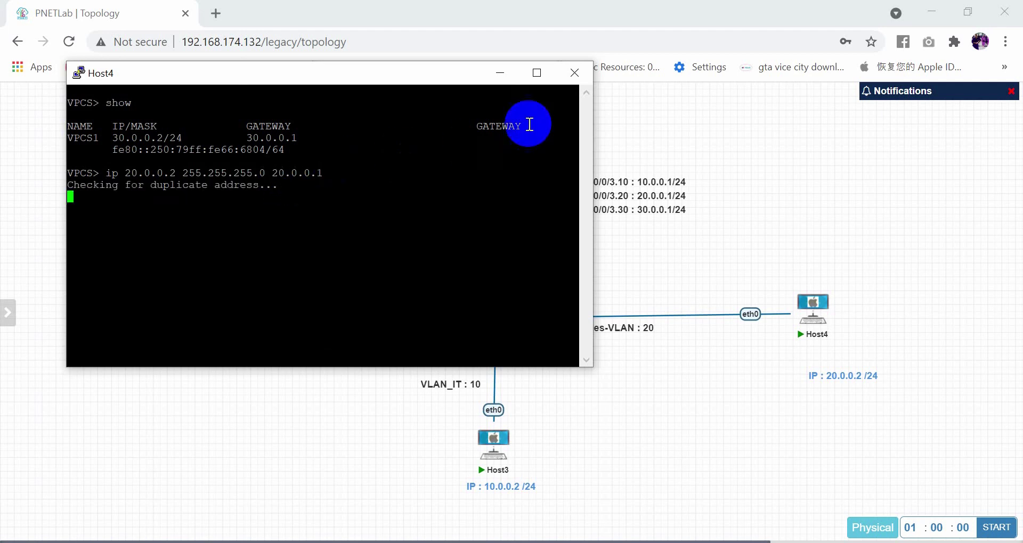
left_click(572, 72)
key("Return")
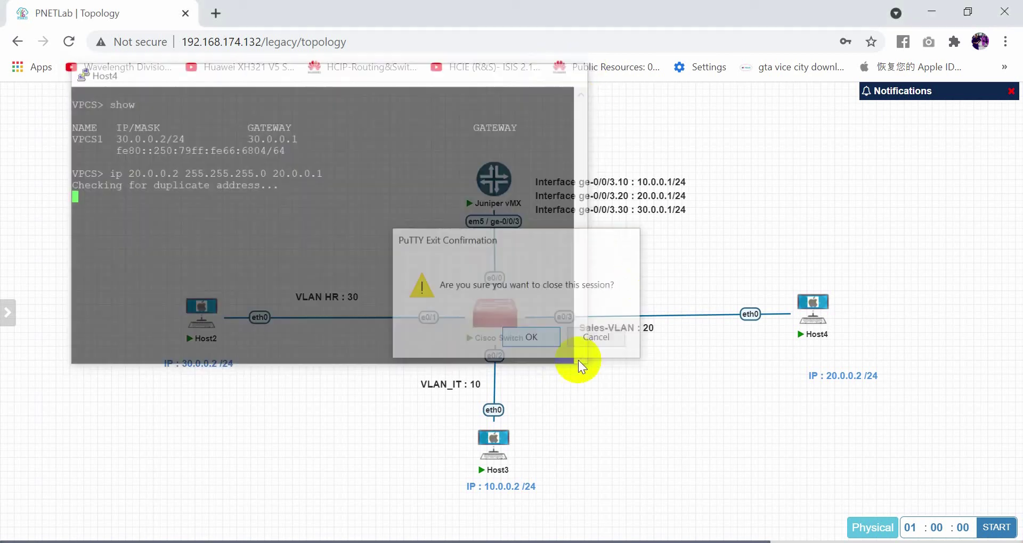
Return to the Host2 console, move it aside to compare with the topology, and ping Host3 at 10.0.0.2
left_click(822, 502)
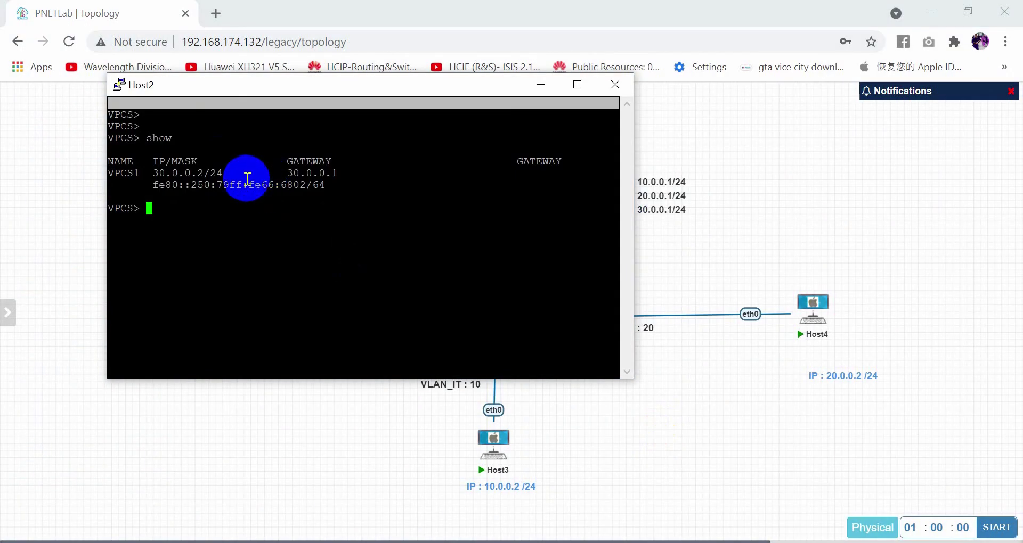
left_click_drag(276, 84, 610, 193)
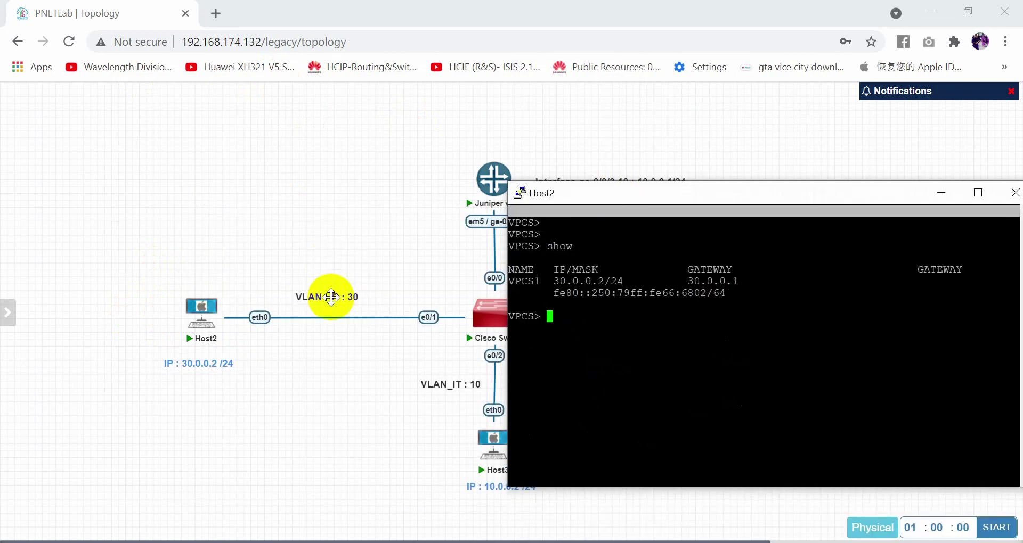
left_click_drag(689, 199, 192, 80)
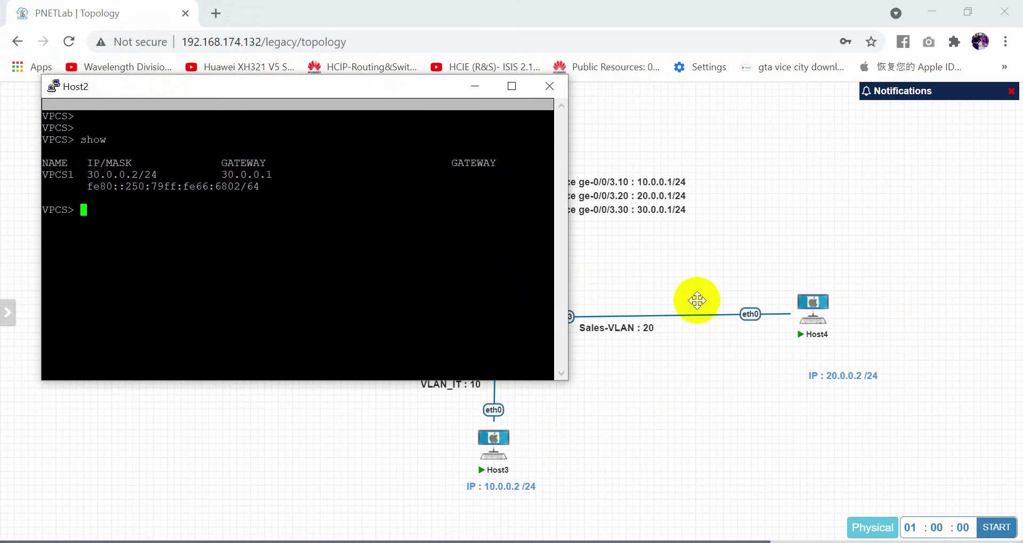
type("p")
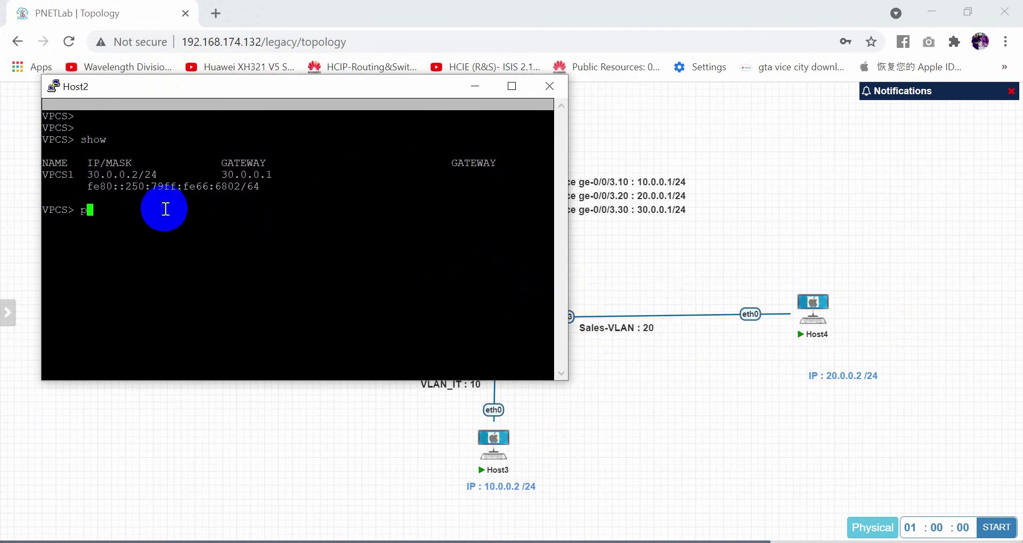
type("ing 10.0.0.2")
key("Return")
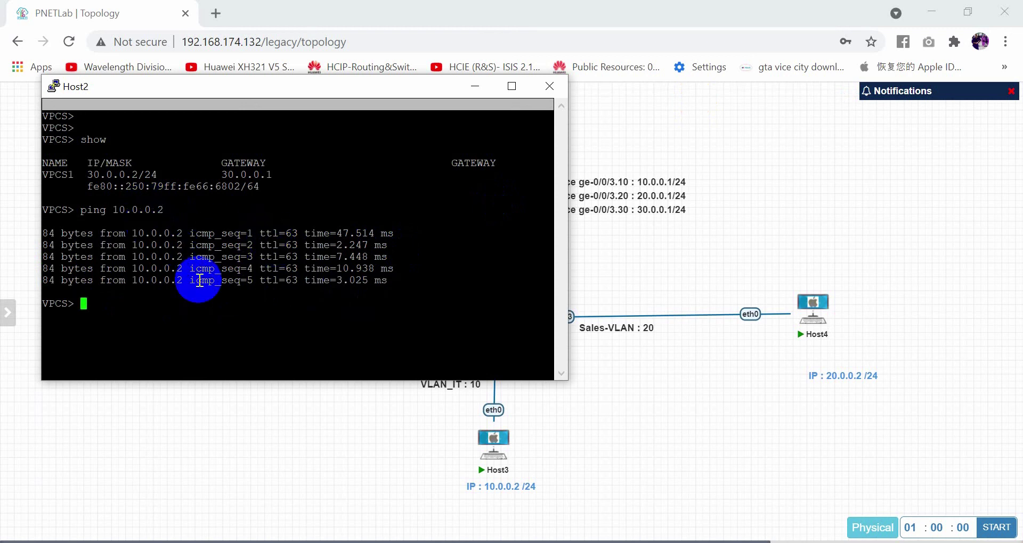
Ping Host4 at 20.0.0.2 from Host2 and minimize the console to reveal the topology
key("Up")
key("BackSpace")
type("20.0.0.2")
key("Return")
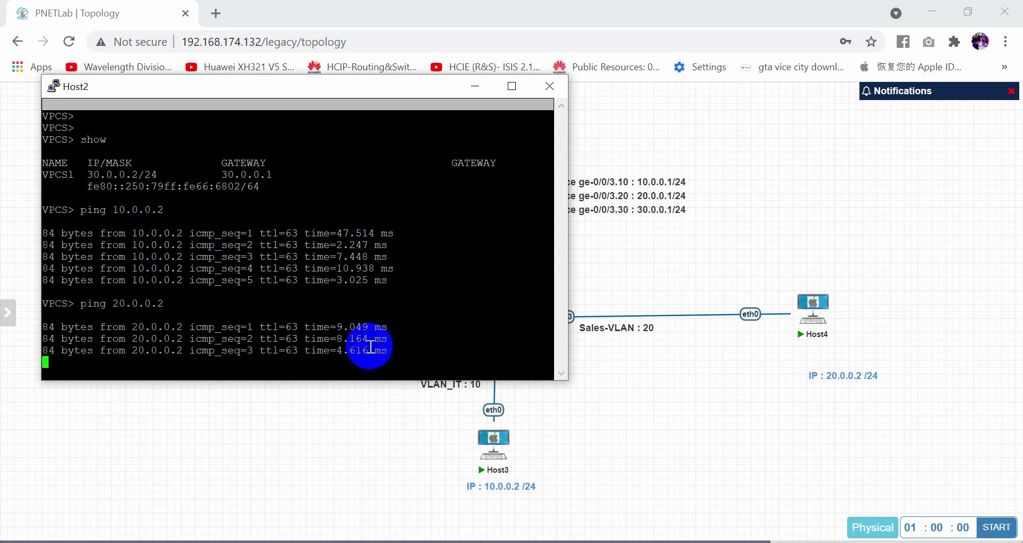
left_click(469, 88)
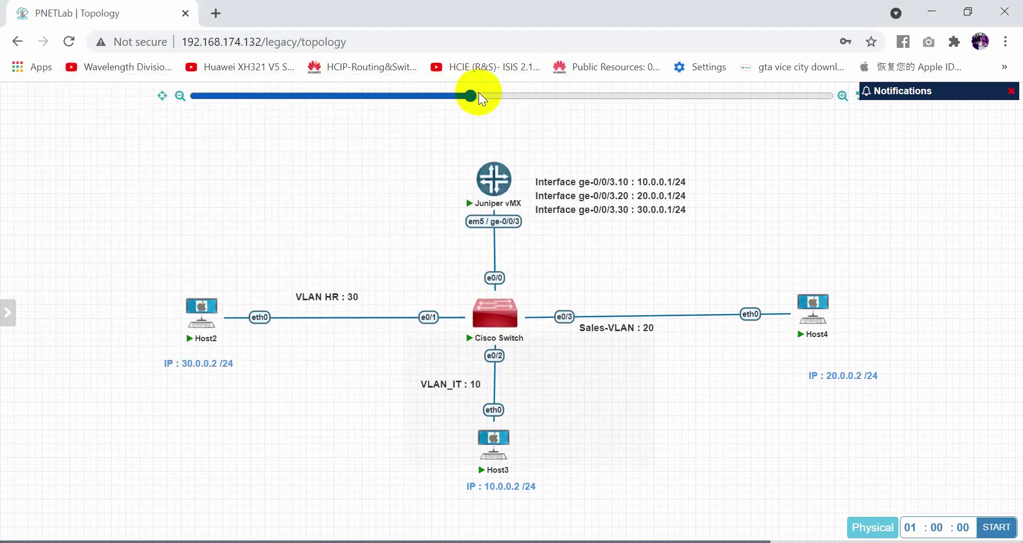